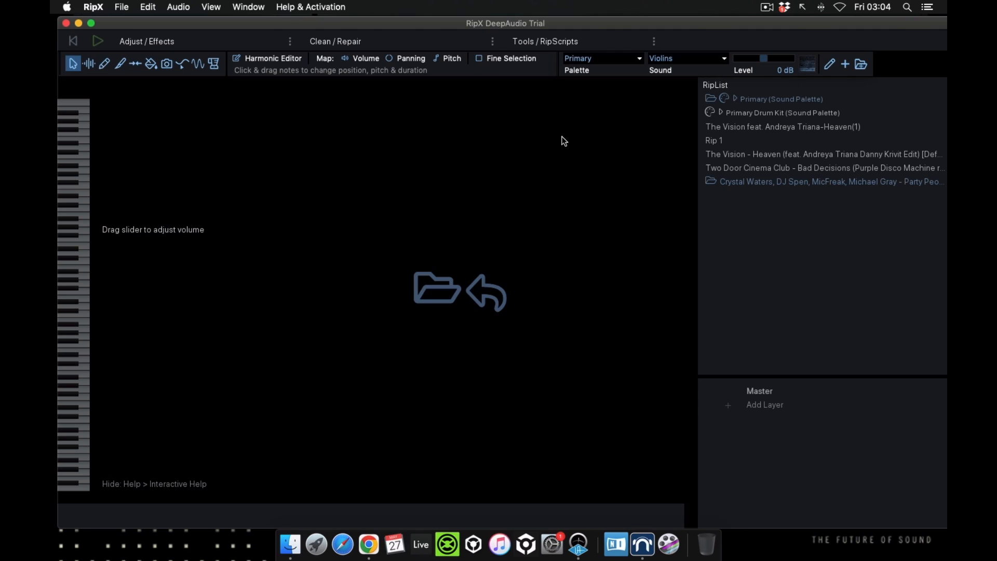
Step: Look through the playback devices in the preferences, leaving System Setting selected, and close the preferences
key(super+comma)
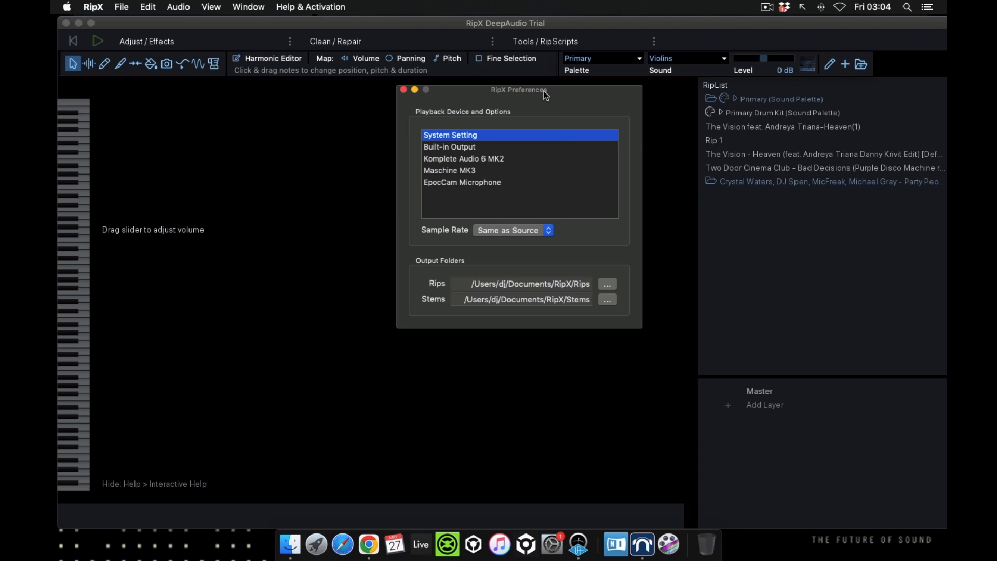
drag(544, 92, 526, 94)
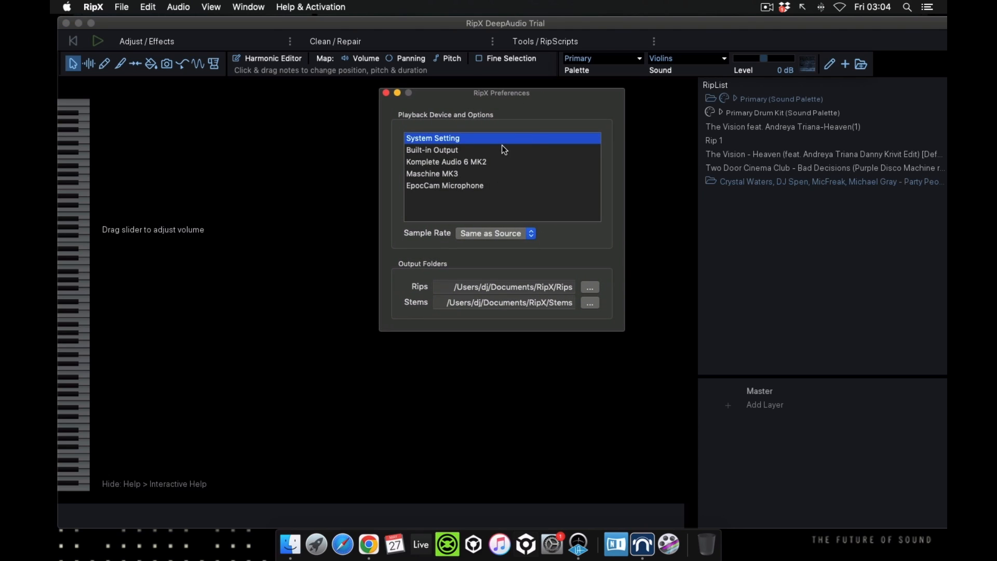
click(458, 151)
click(457, 162)
click(454, 174)
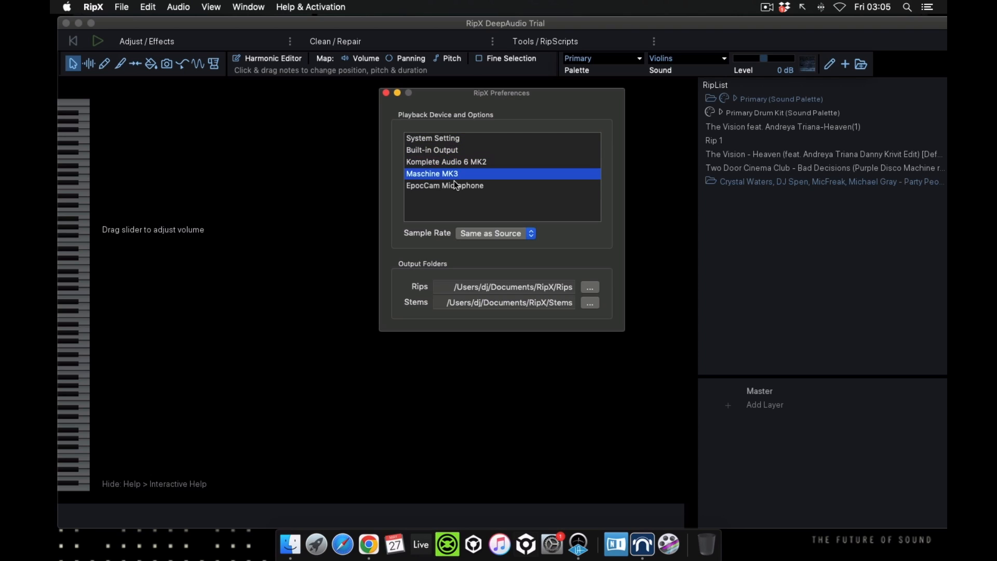
click(454, 186)
click(452, 138)
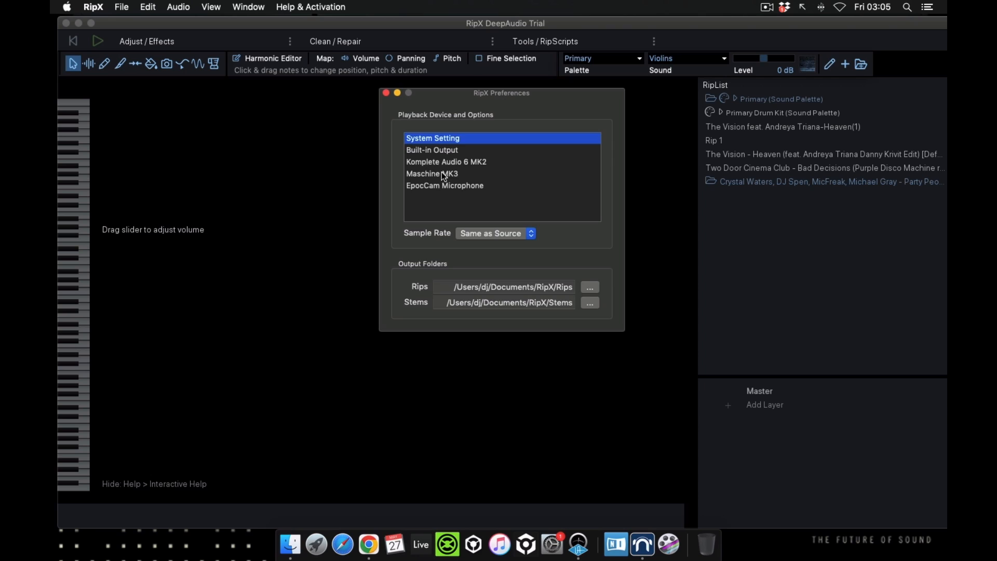
click(441, 172)
click(446, 163)
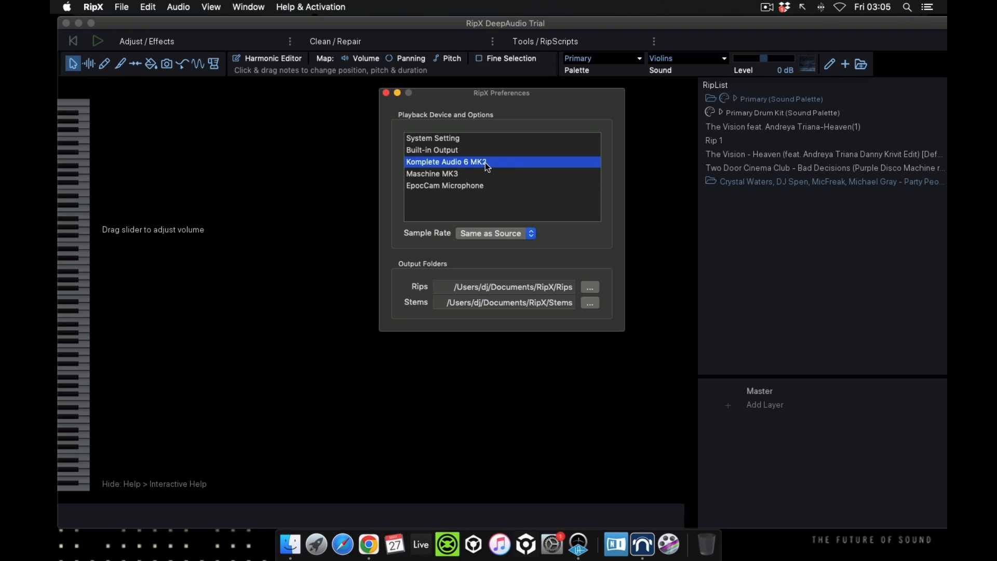
click(453, 140)
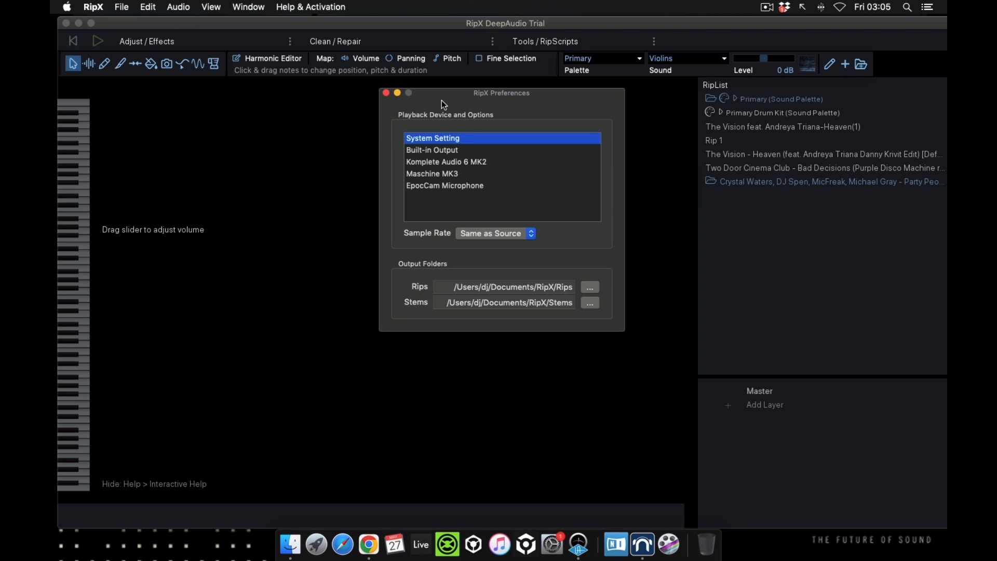
click(386, 94)
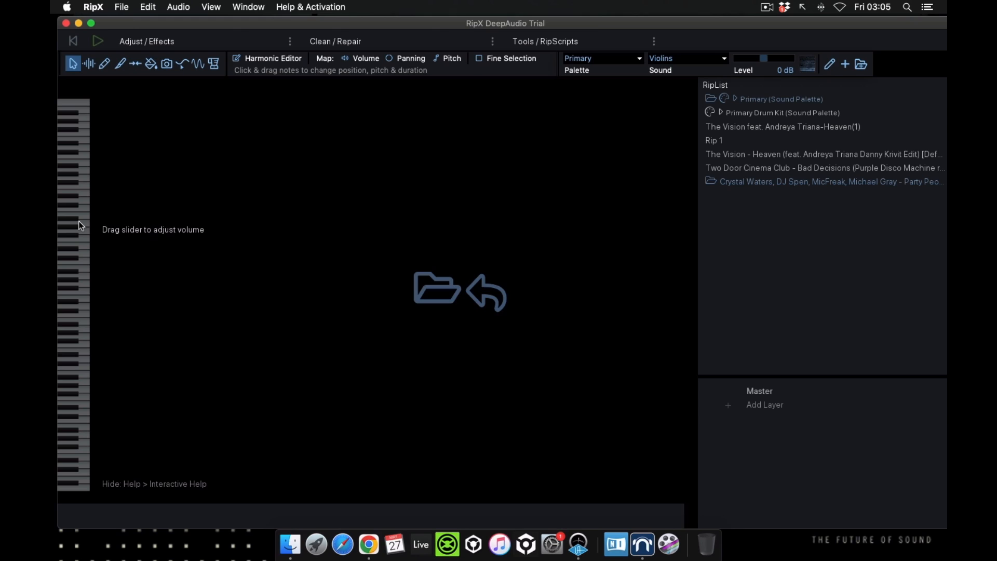
Step: Open the "Crystal Waters, DJ Spen, MicFreak, Michael Gray - Party People" rip from the RipList
click(445, 289)
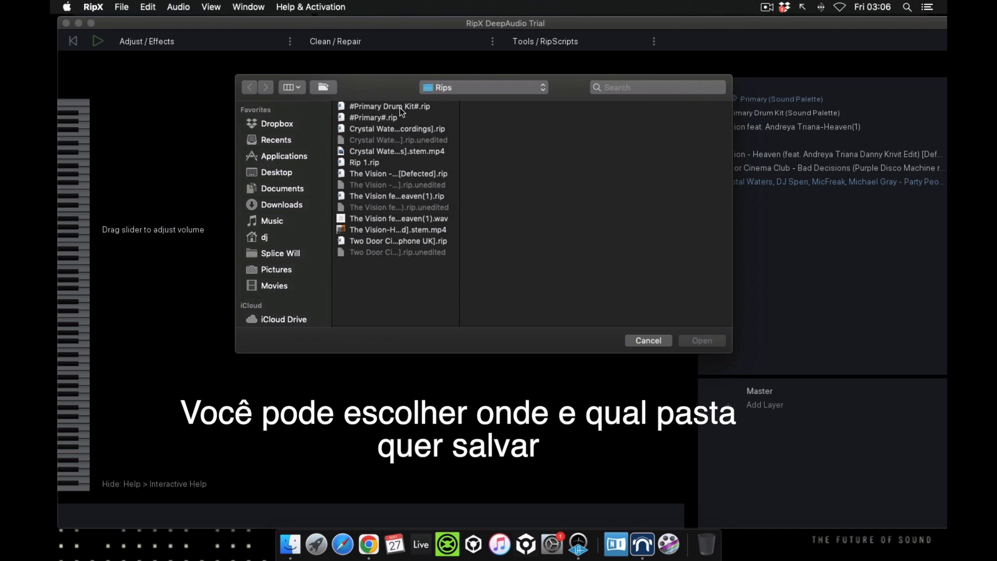
key(Escape)
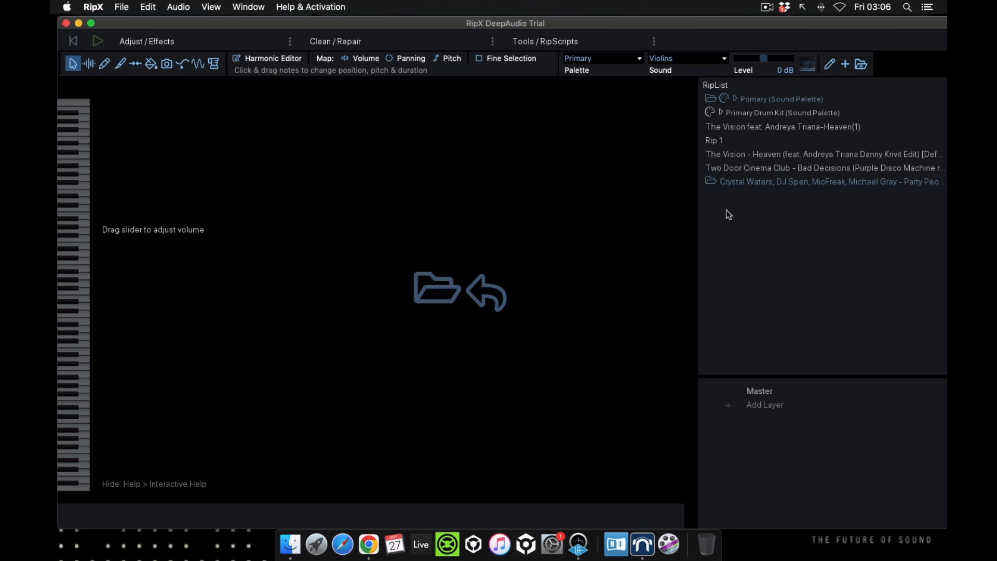
click(750, 183)
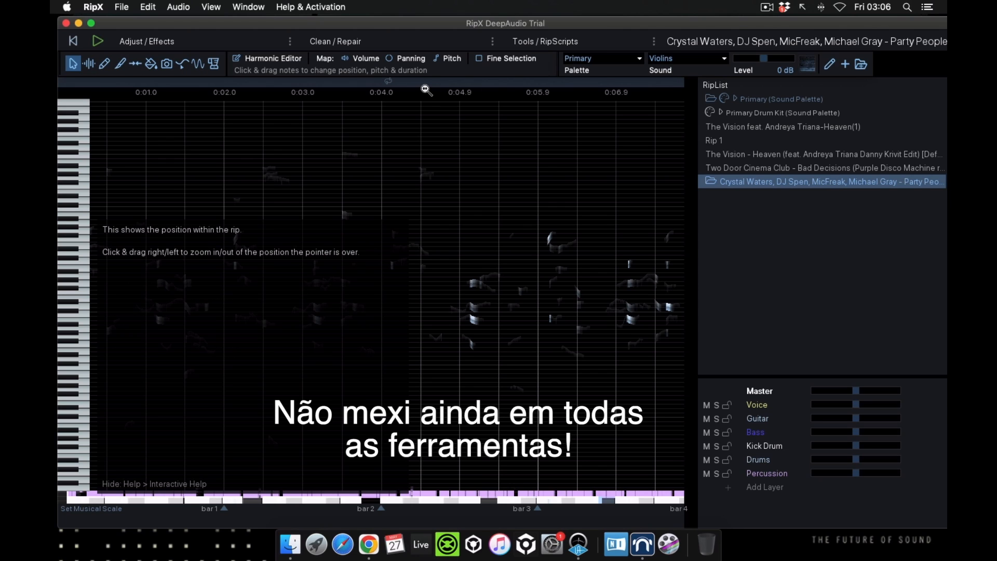
scroll(424, 90, right, 1)
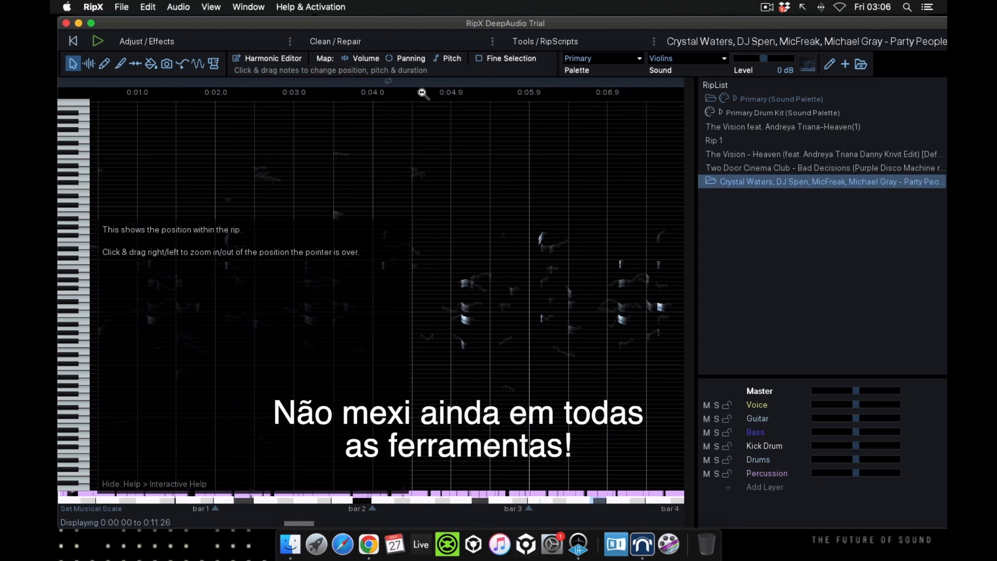
click(291, 42)
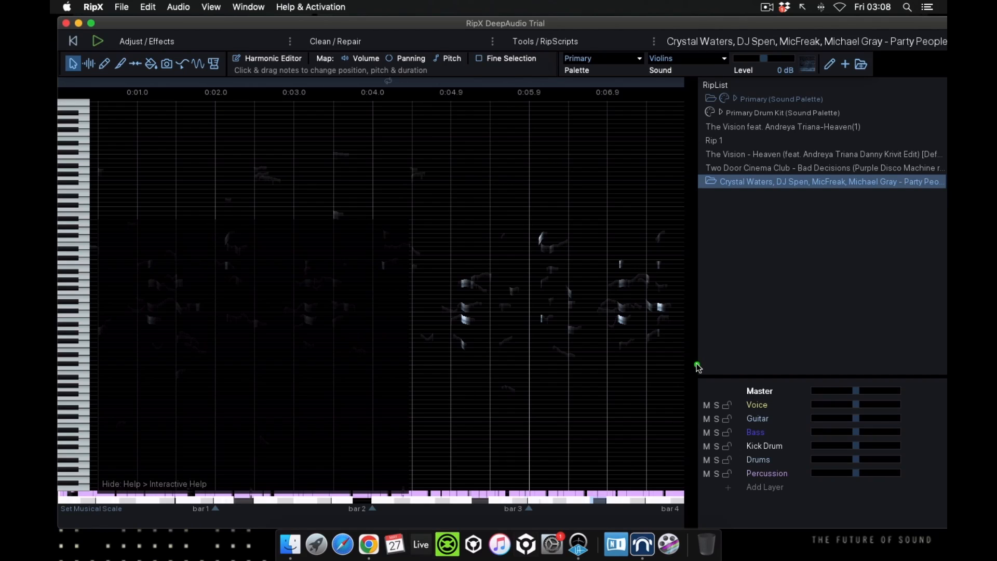
mouse_move(697, 366)
mouse_down()
mouse_move(775, 374)
mouse_move(890, 407)
mouse_move(935, 508)
mouse_up()
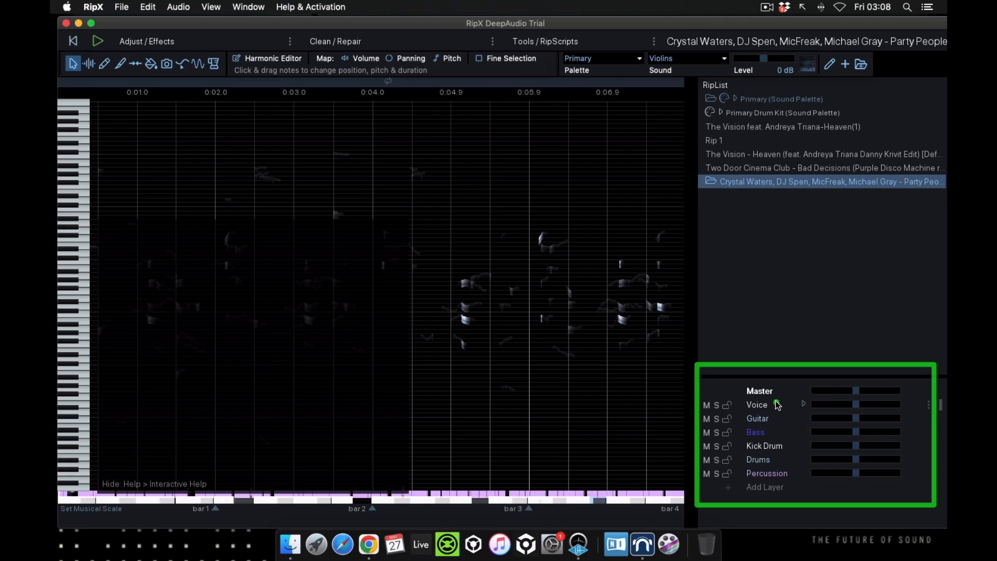
mouse_move(774, 403)
mouse_down()
mouse_move(781, 413)
mouse_move(791, 397)
mouse_move(779, 423)
mouse_move(791, 415)
mouse_up()
mouse_move(771, 429)
mouse_down()
mouse_move(786, 427)
mouse_move(793, 448)
mouse_move(804, 438)
mouse_move(790, 457)
mouse_move(796, 472)
mouse_move(803, 467)
mouse_up()
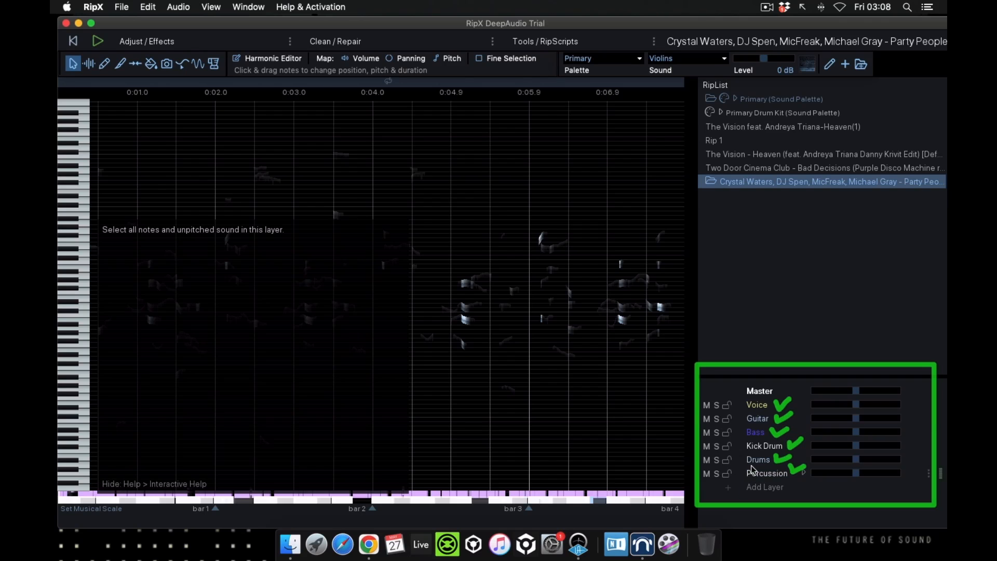
click(777, 404)
mouse_move(775, 403)
mouse_down()
mouse_move(788, 399)
mouse_move(788, 420)
mouse_up()
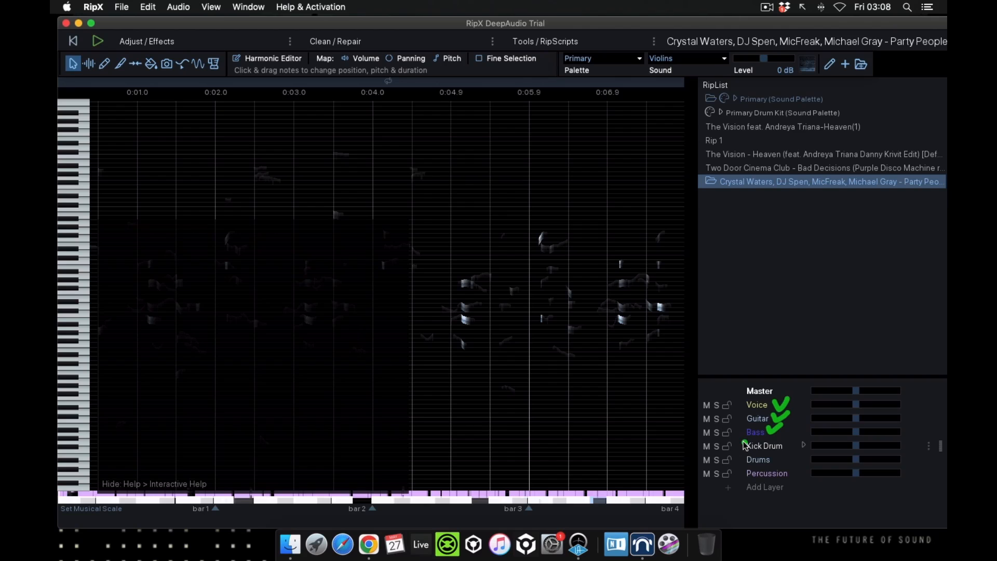
mouse_move(738, 438)
mouse_down()
mouse_move(790, 452)
mouse_move(796, 483)
mouse_up()
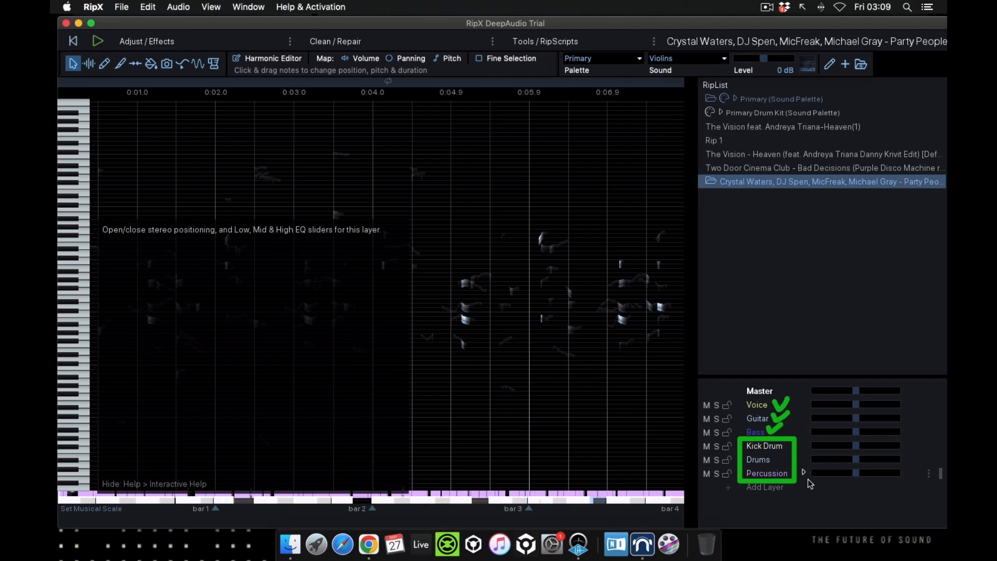
mouse_move(824, 486)
mouse_down()
mouse_move(812, 491)
mouse_move(826, 504)
mouse_up()
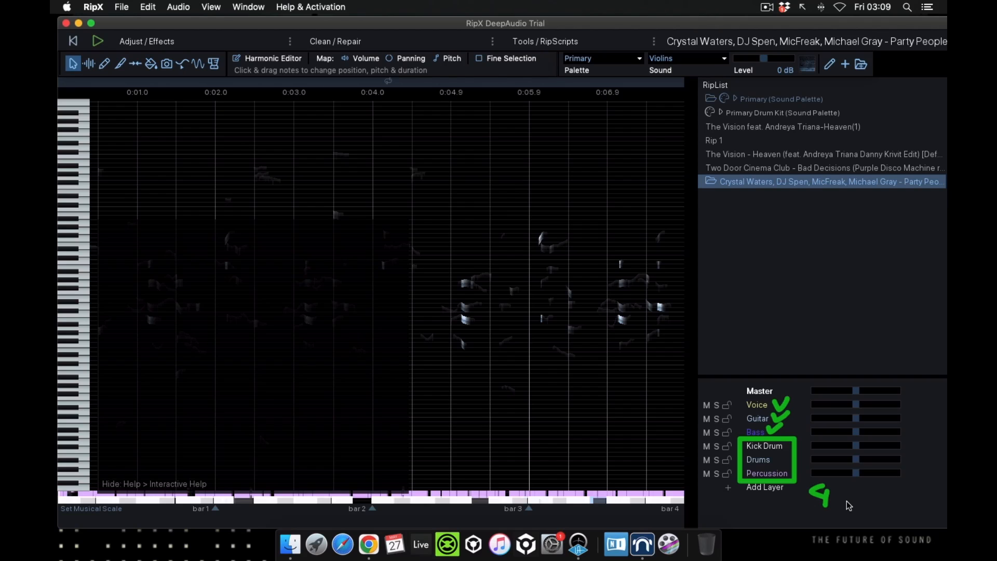
key(Escape)
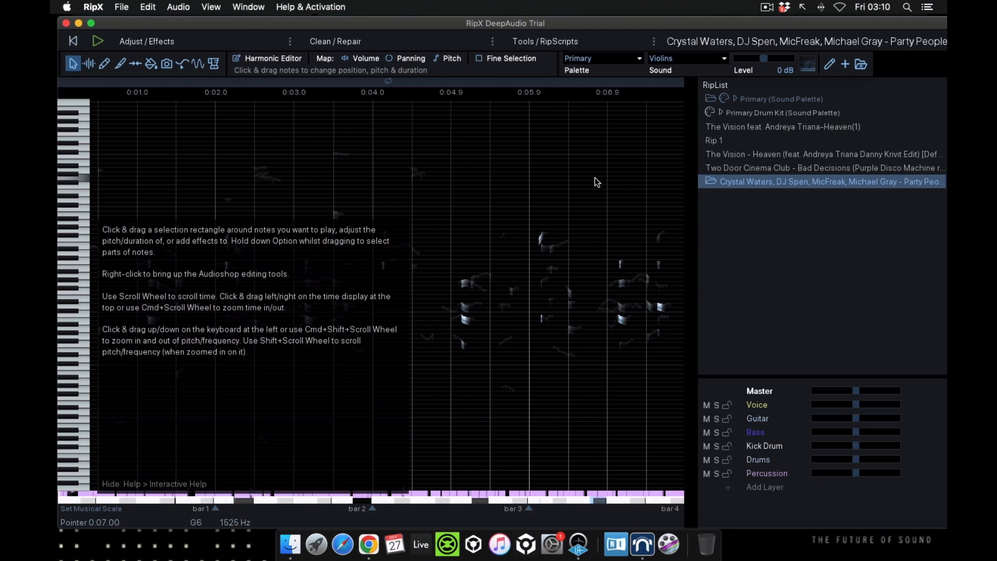
Step: Play the rip and briefly show the Voice layer's stereo and Low, Mid and High EQ sliders
scroll(558, 174, down, 2)
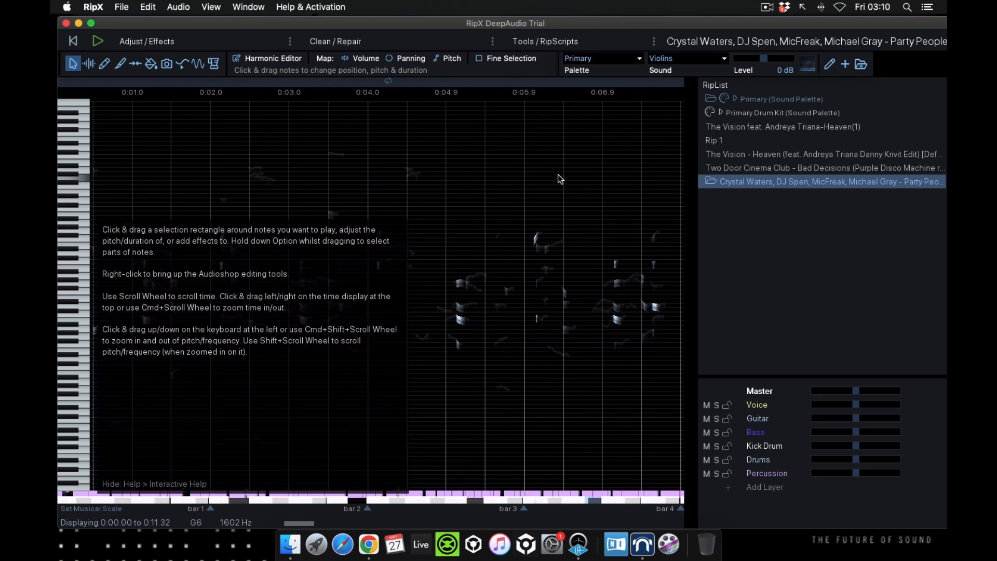
click(103, 46)
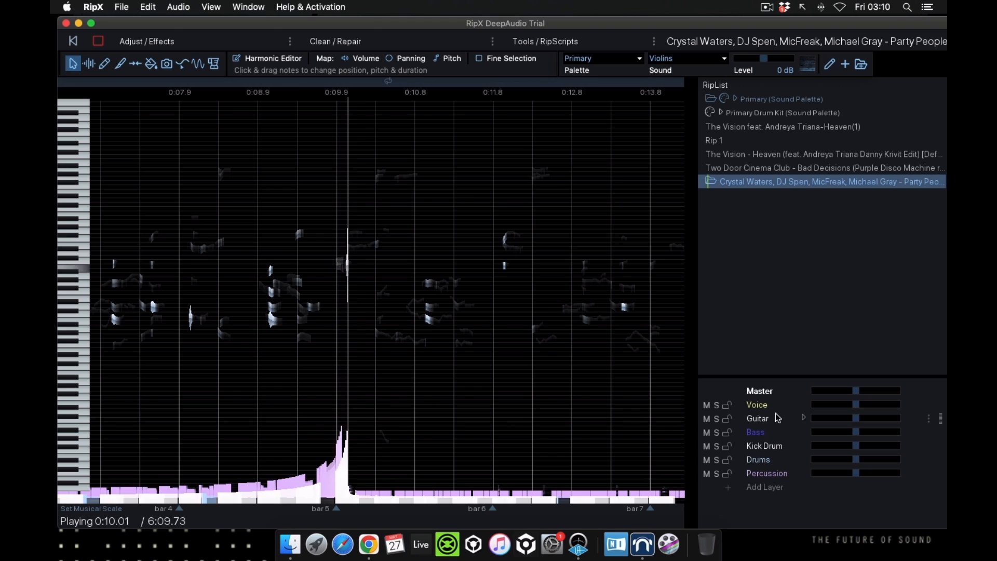
click(804, 404)
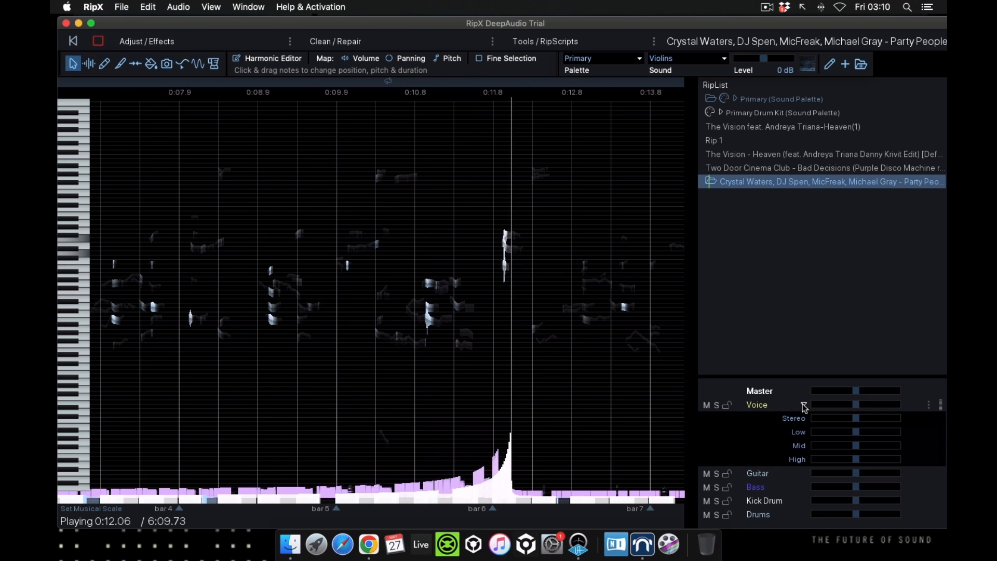
click(804, 404)
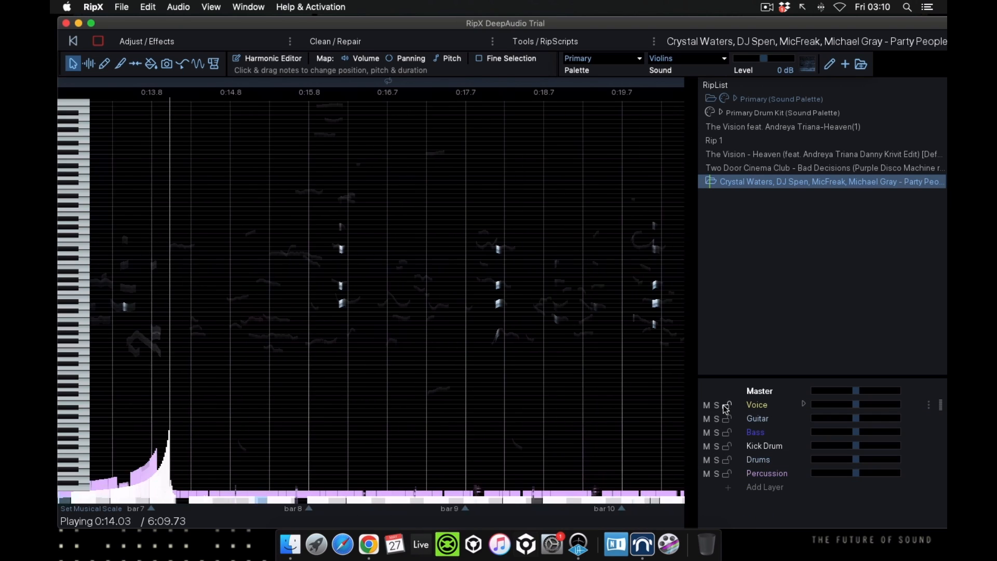
Step: Solo the Kick Drum, Drums, Percussion and Bass layers one after another to audition each, clearing every solo
click(716, 445)
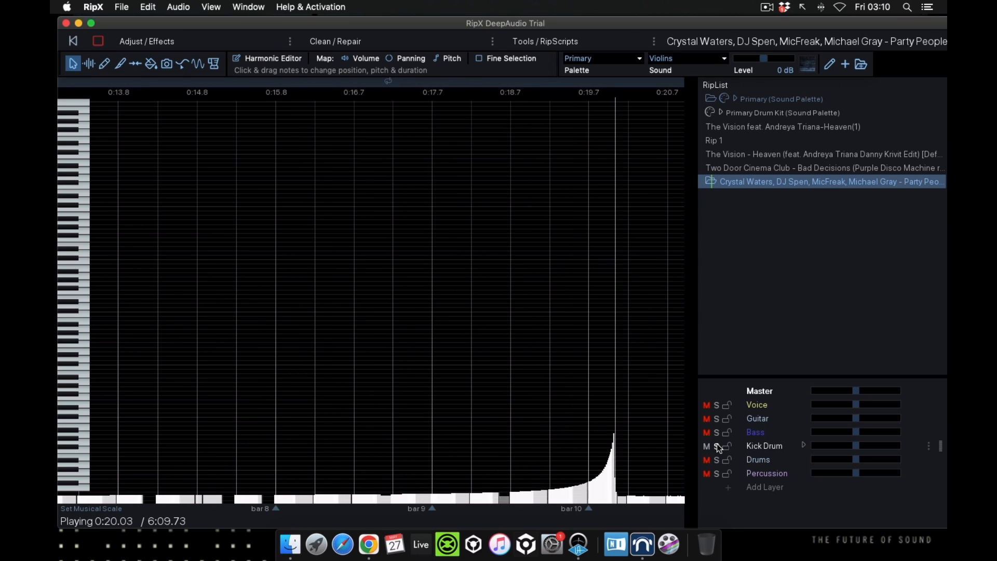
click(716, 445)
click(717, 460)
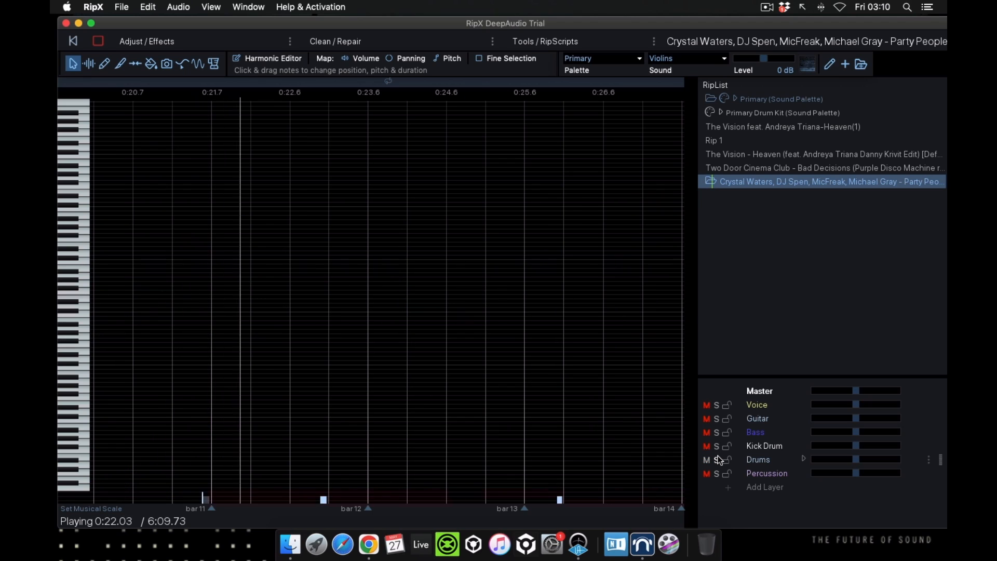
click(717, 460)
click(717, 473)
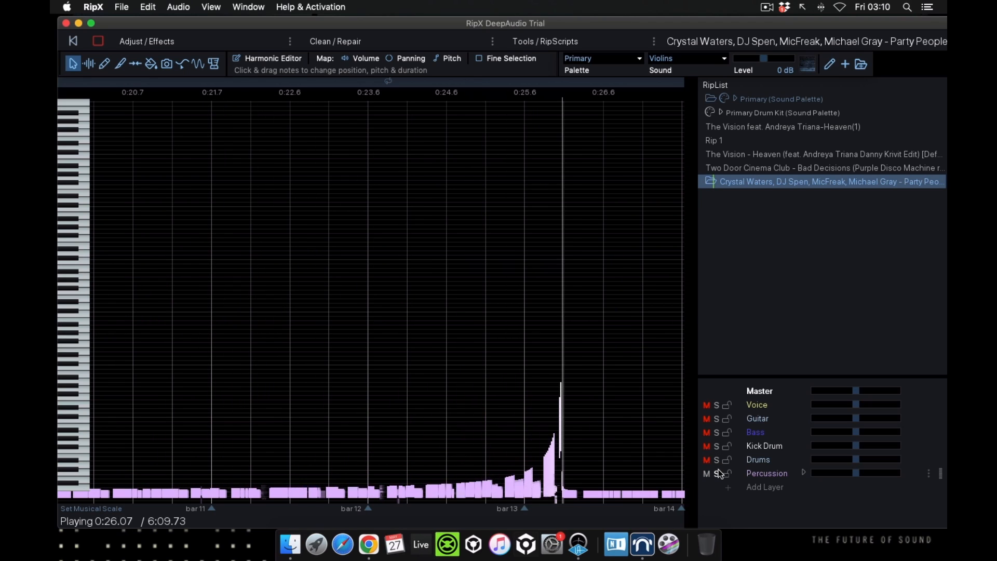
click(717, 473)
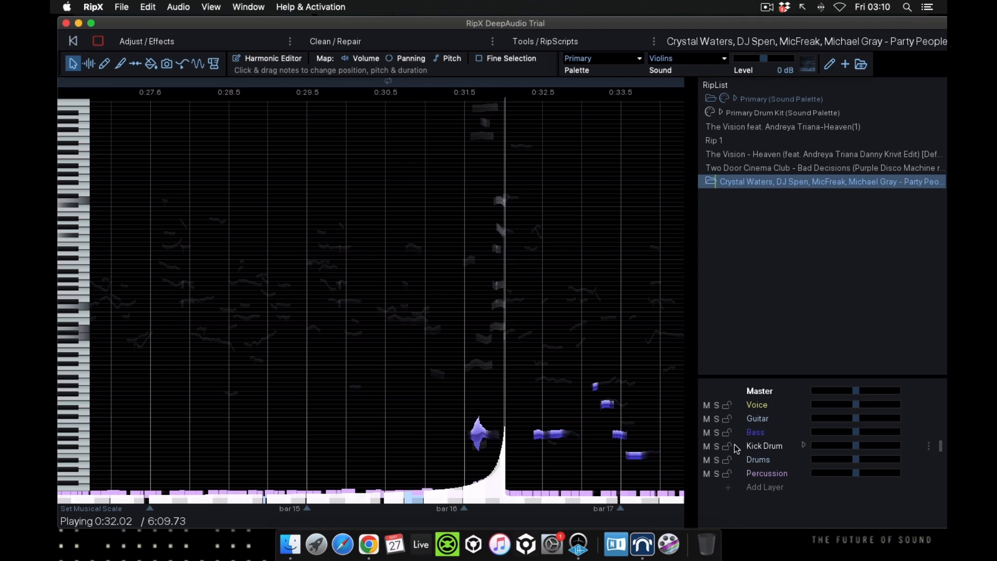
click(718, 433)
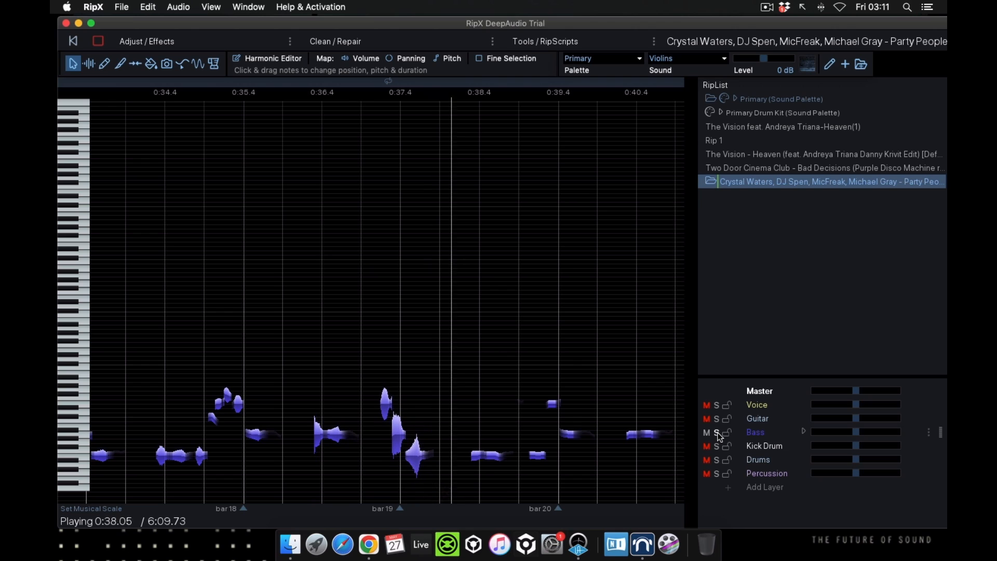
click(717, 433)
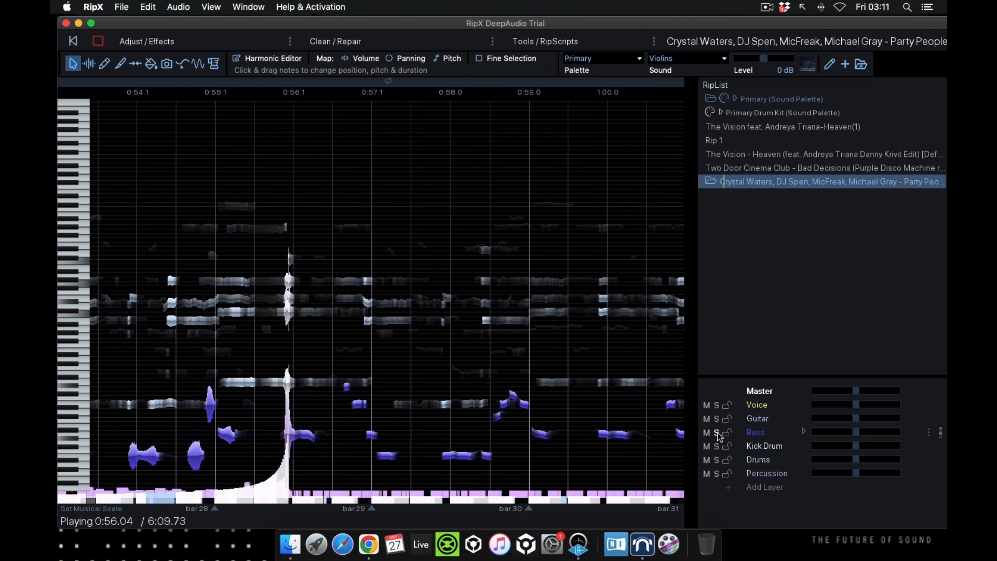
Step: Solo the Guitar layer and rename it to Instruments
click(717, 418)
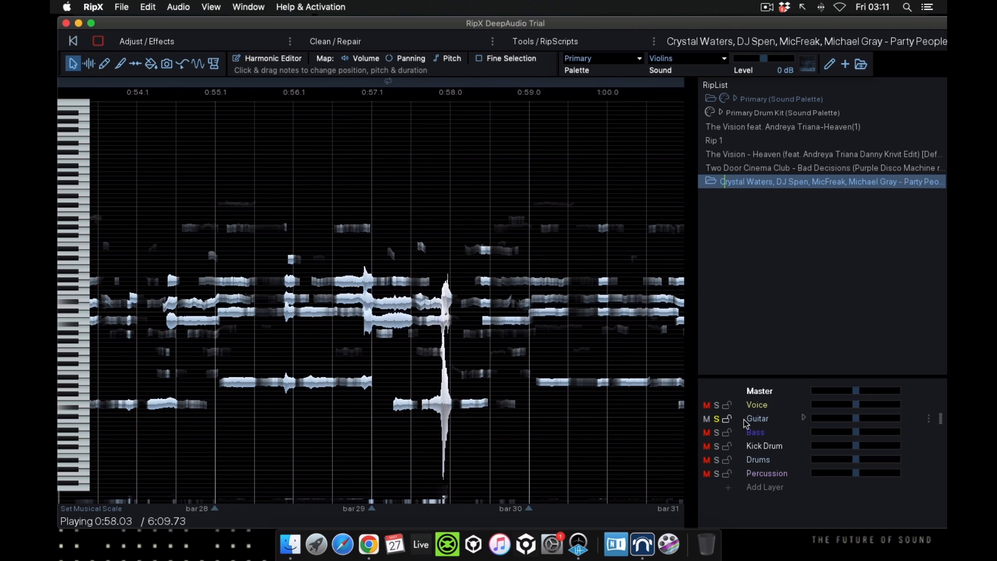
right_click(757, 421)
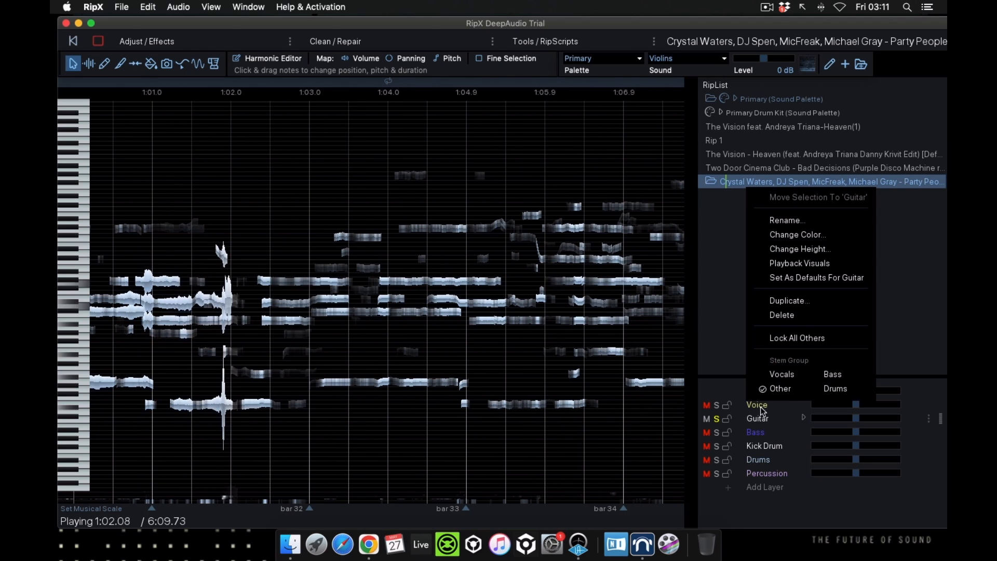
click(758, 220)
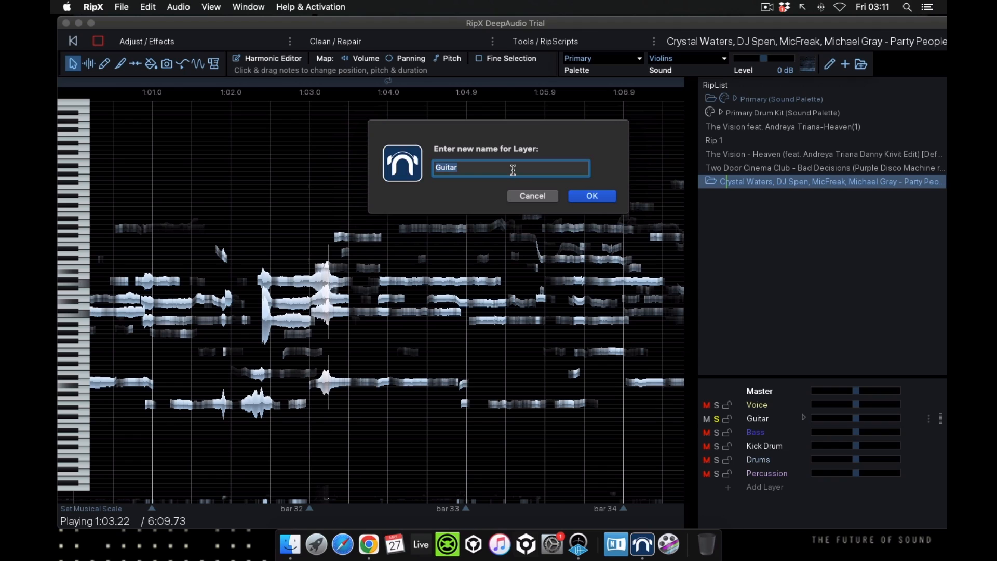
text(PIA)
text(Instruments)
click(608, 198)
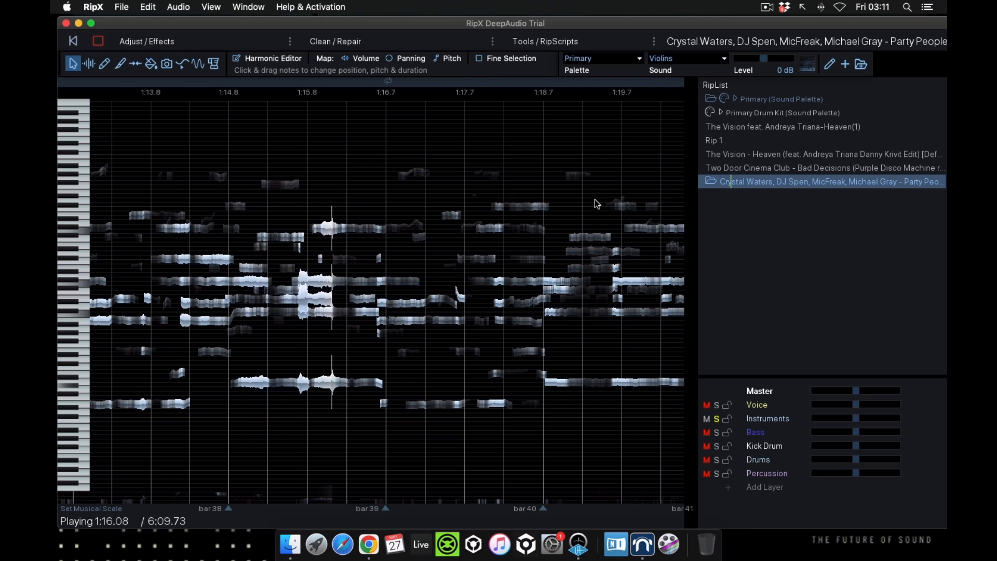
Step: Clear the solo on the Instruments layer and stop playback
click(716, 419)
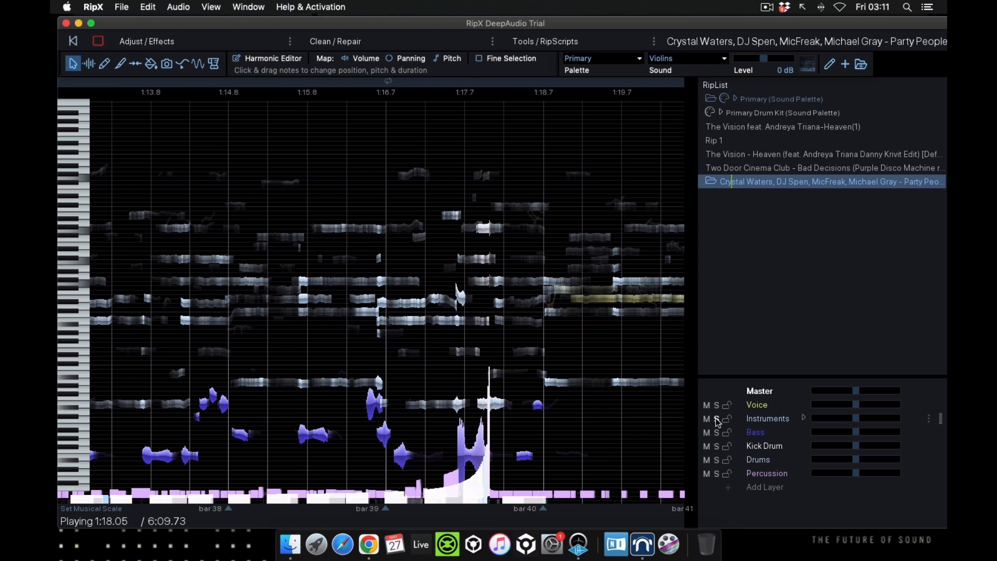
key(space)
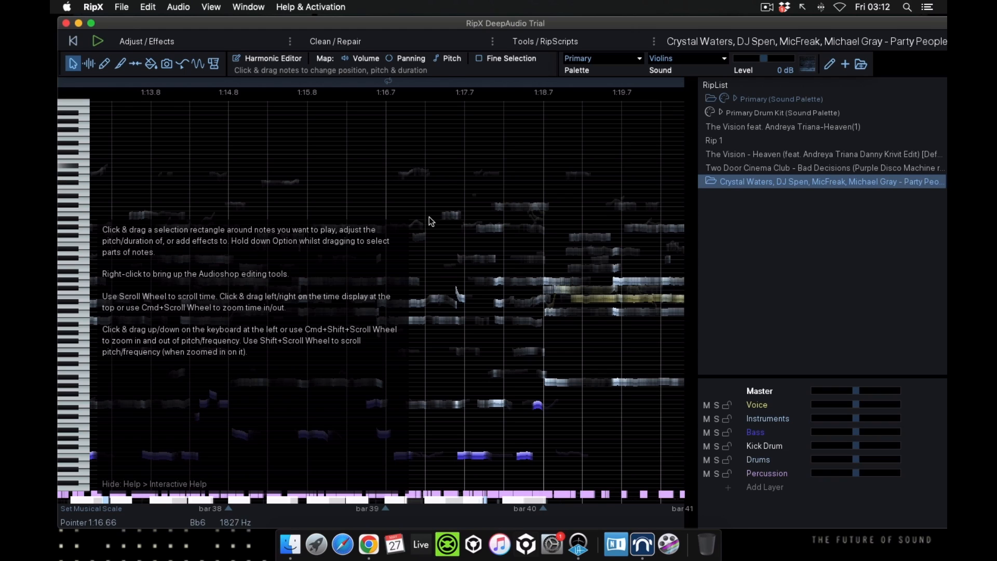
scroll(434, 262, down, 10)
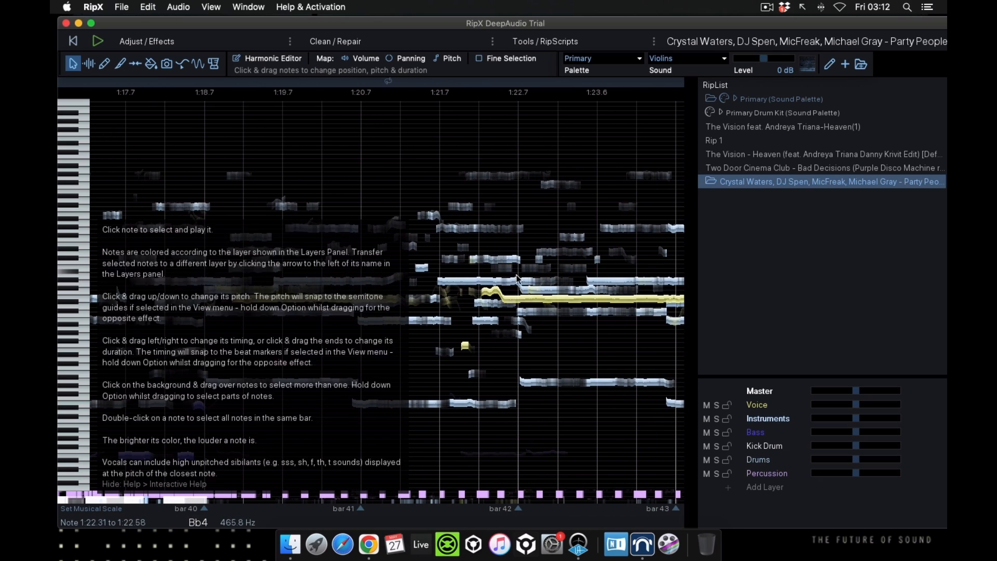
Step: Export the whole rip as a single WAV 16-bit (.wav) file, keeping Same As Source and Stereo
scroll(515, 276, down, 2)
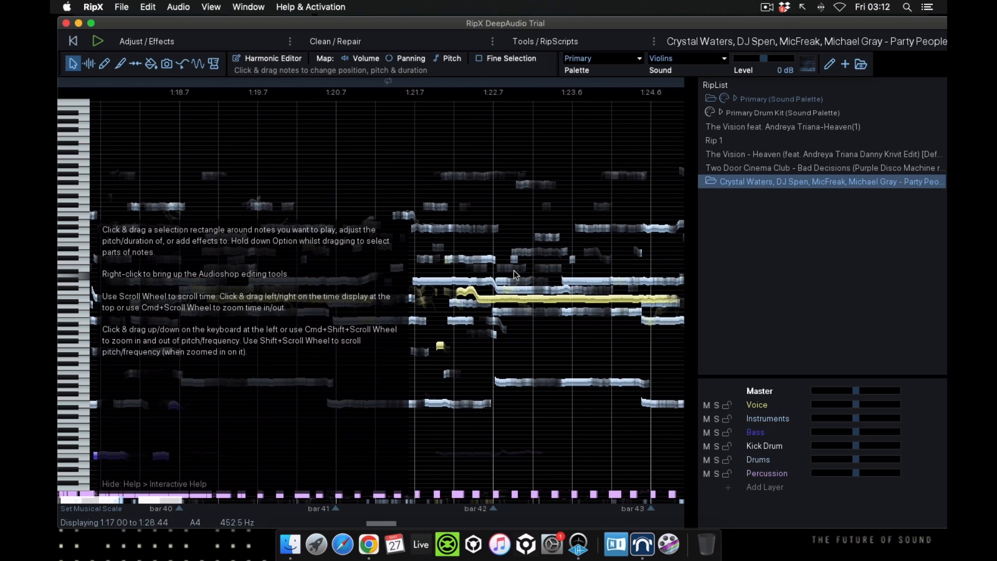
scroll(514, 275, down, 4)
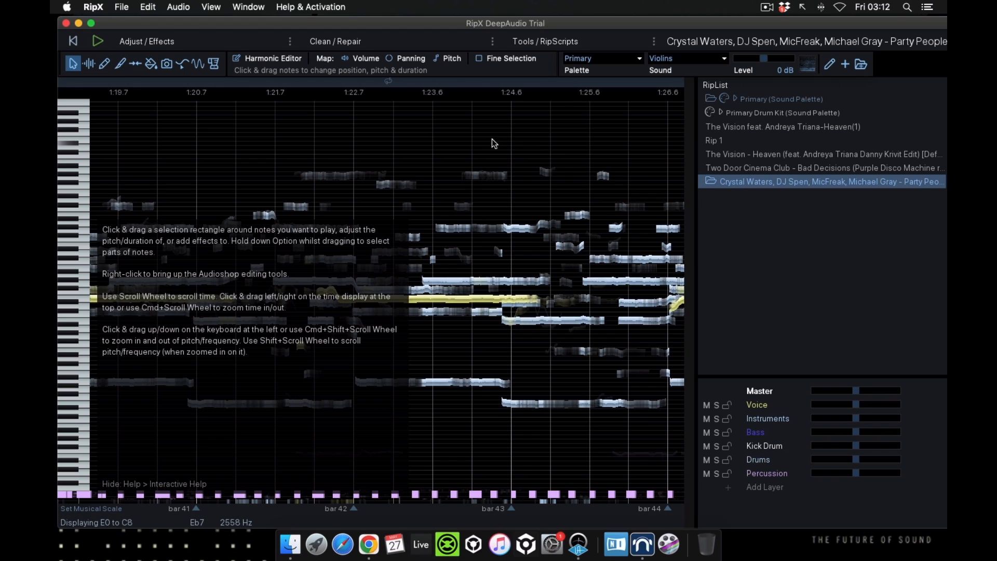
click(121, 7)
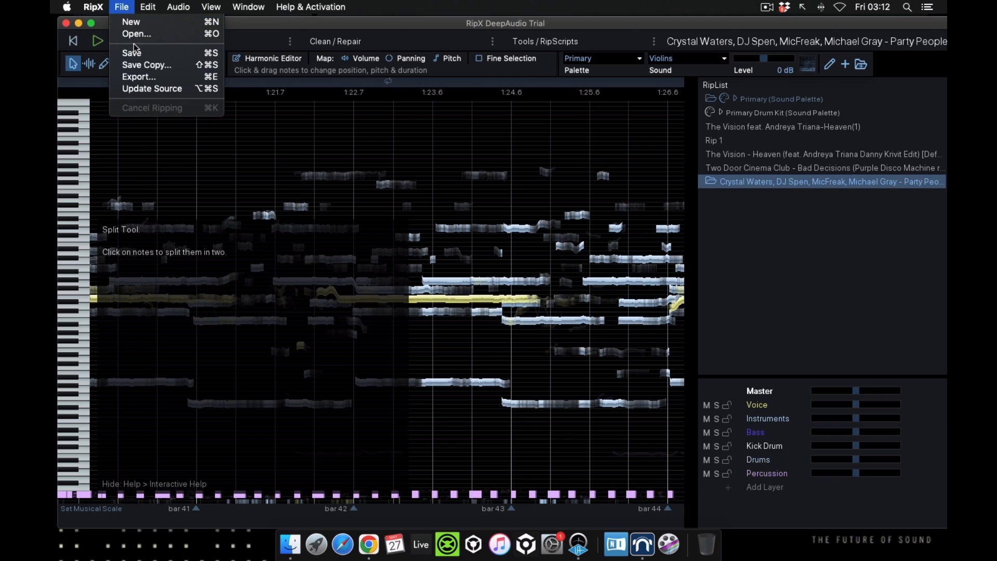
click(159, 79)
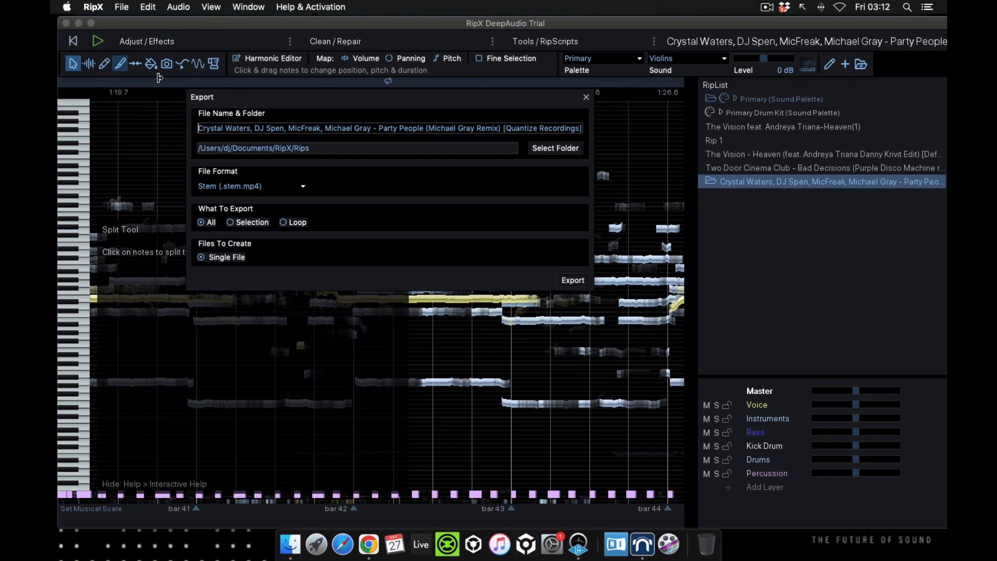
click(304, 187)
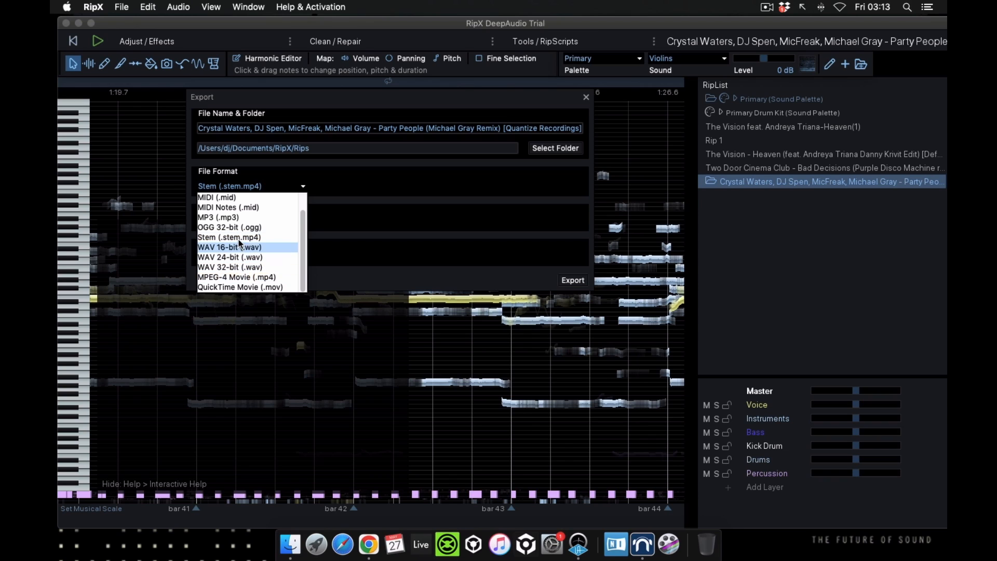
click(335, 222)
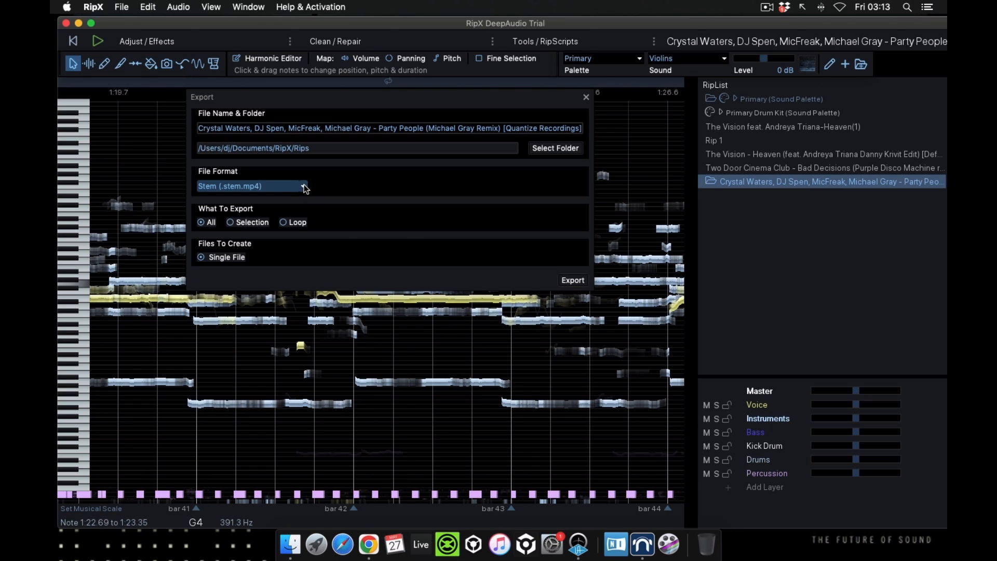
click(260, 191)
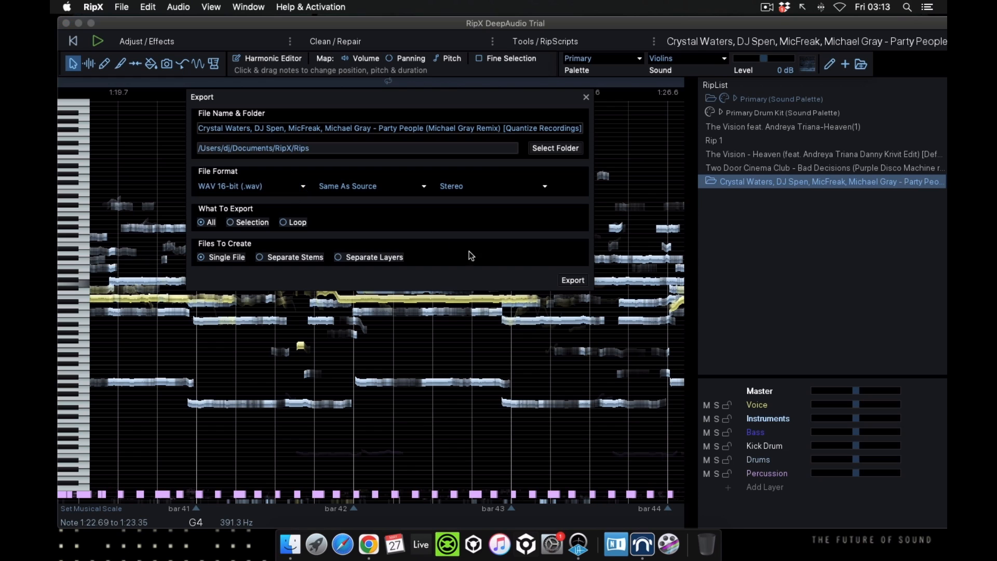
click(572, 280)
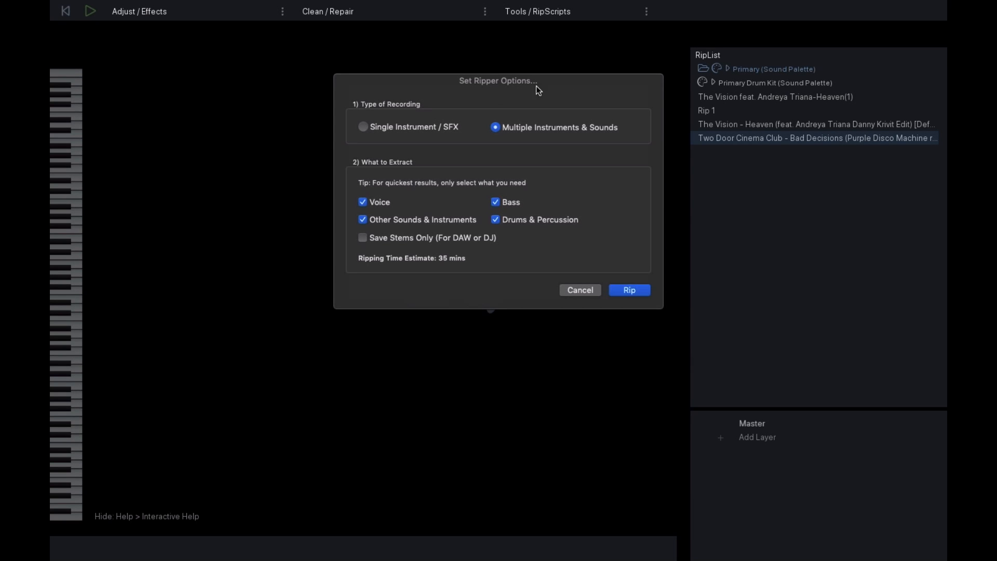
Step: Rip the song with Multiple Instruments & Sounds and all four sound groups, enabling Save Stems Only (For DAW or DJ)
drag(479, 83, 384, 82)
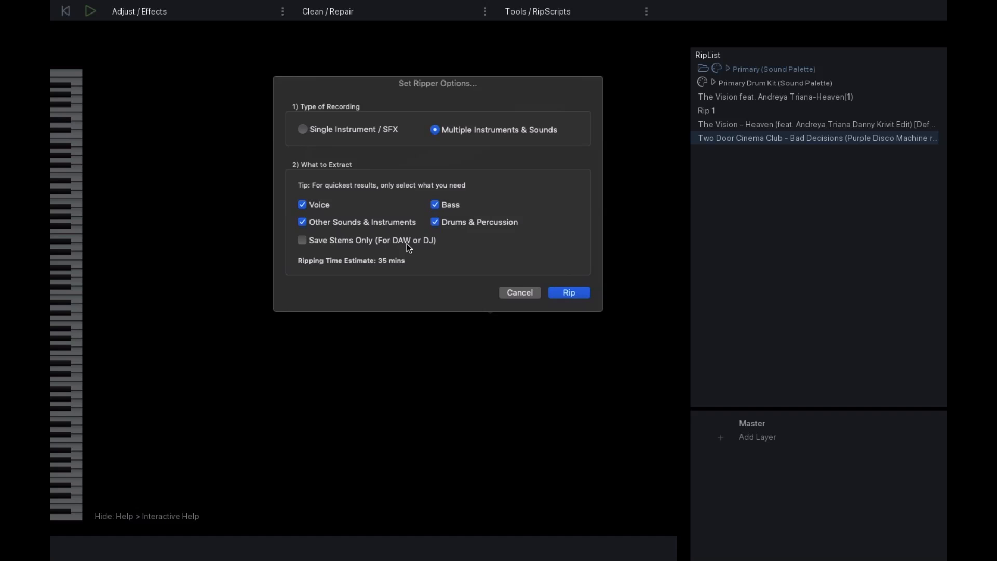
click(302, 240)
click(578, 292)
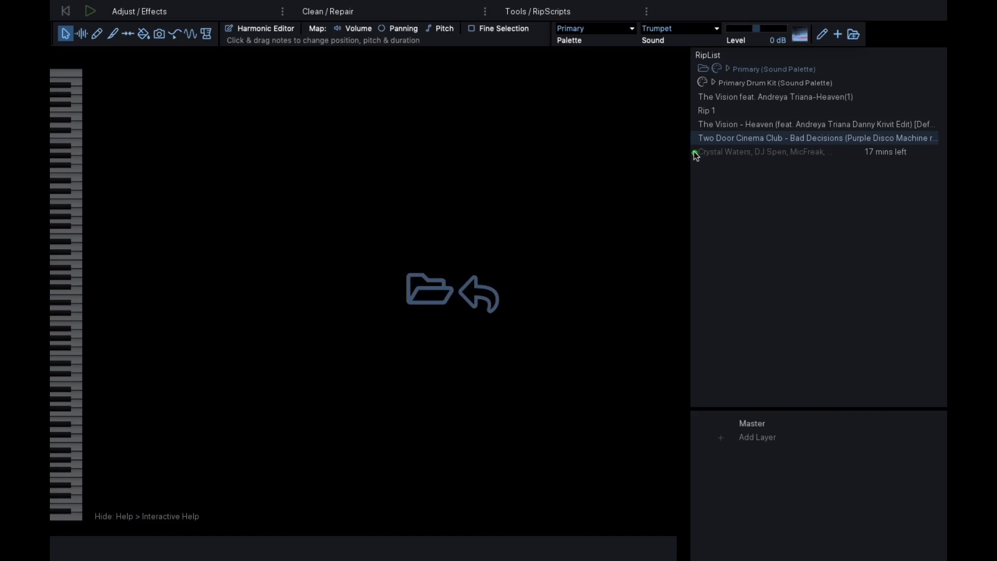
mouse_move(692, 148)
mouse_down()
mouse_move(917, 150)
mouse_move(867, 167)
mouse_move(931, 166)
mouse_up()
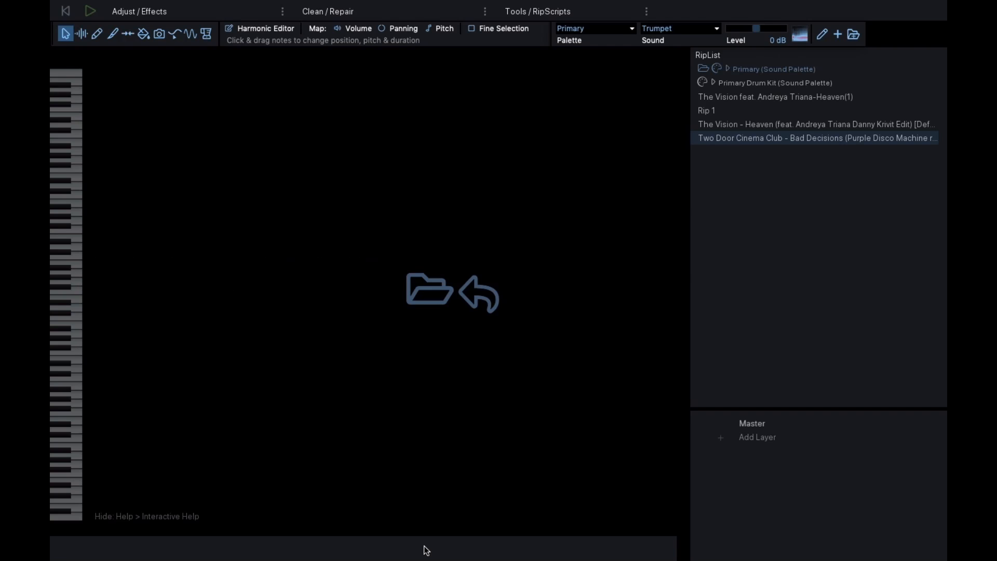
Step: Switch to Finder and select the bass, drums, other and vocals WAV stems of the Crystal Waters song
mouse_move(449, 559)
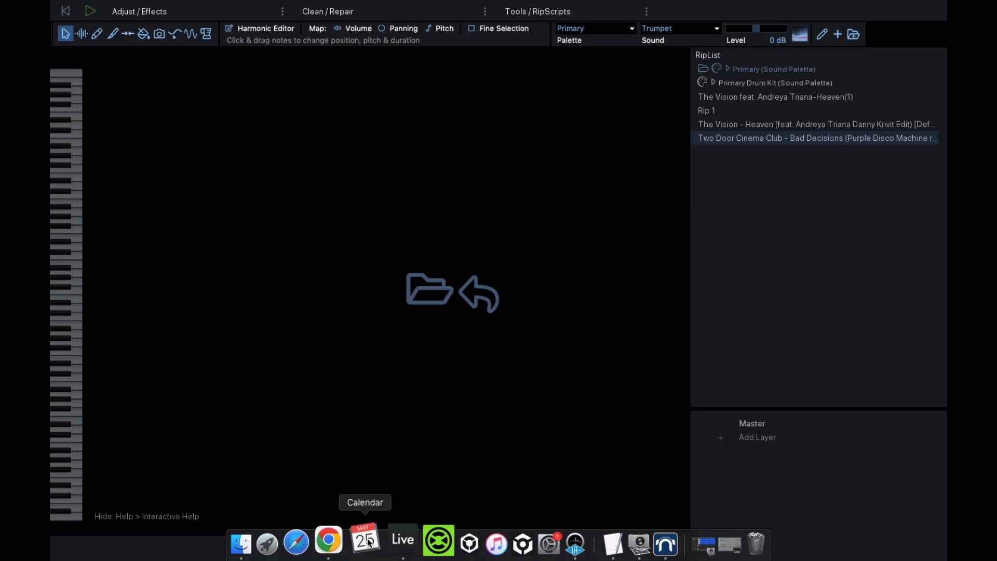
click(240, 544)
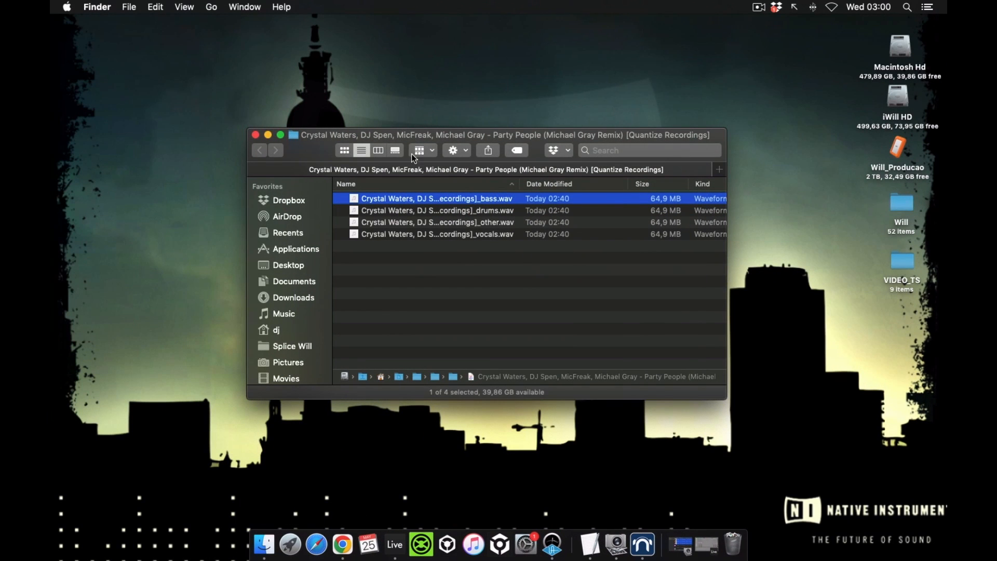
drag(412, 153, 402, 149)
drag(370, 252, 397, 190)
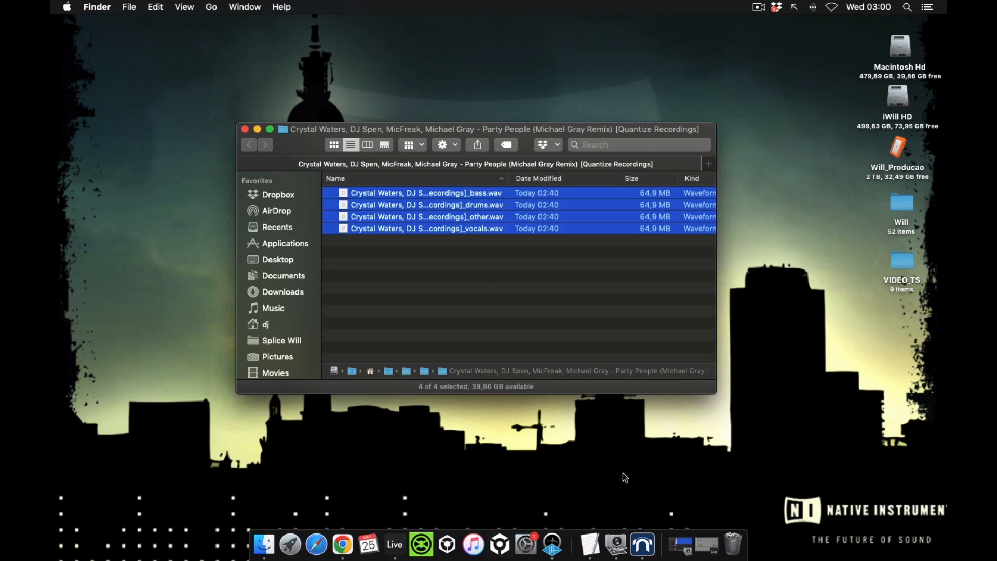
Step: Switch to Ableton Live's Arrangement View, delete both MIDI tracks and add two audio tracks
click(706, 544)
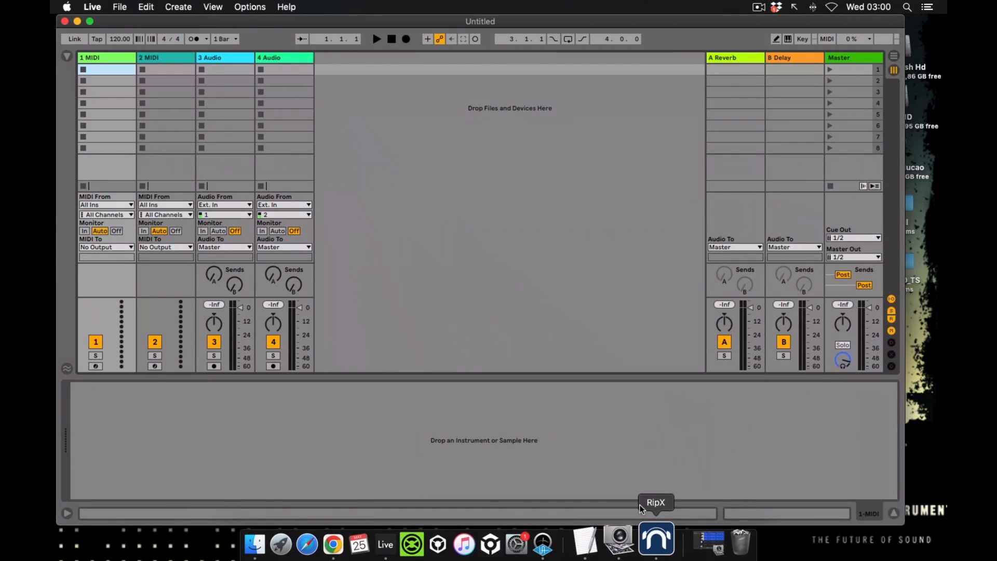
key(Tab)
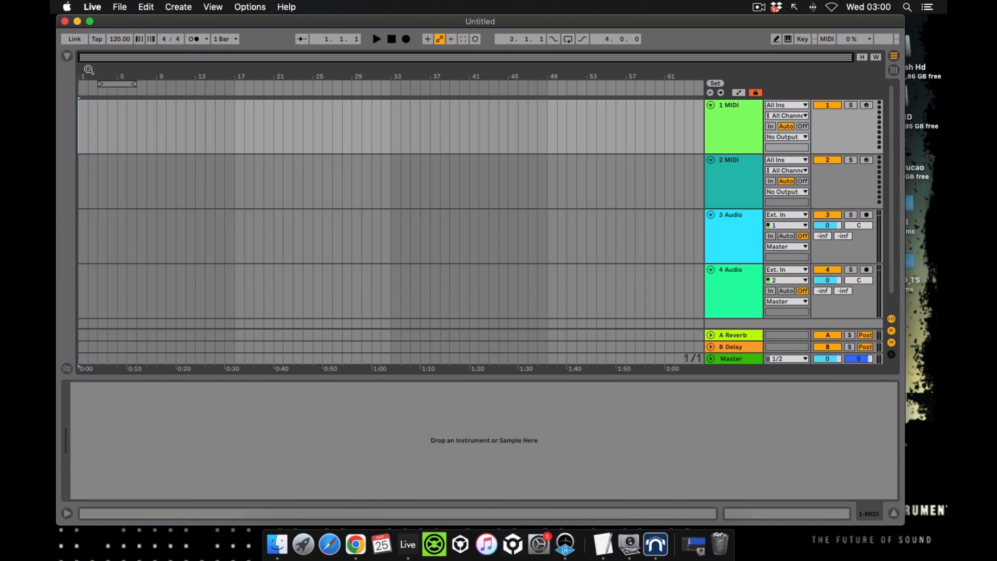
click(741, 106)
key(Delete)
key(Delete)
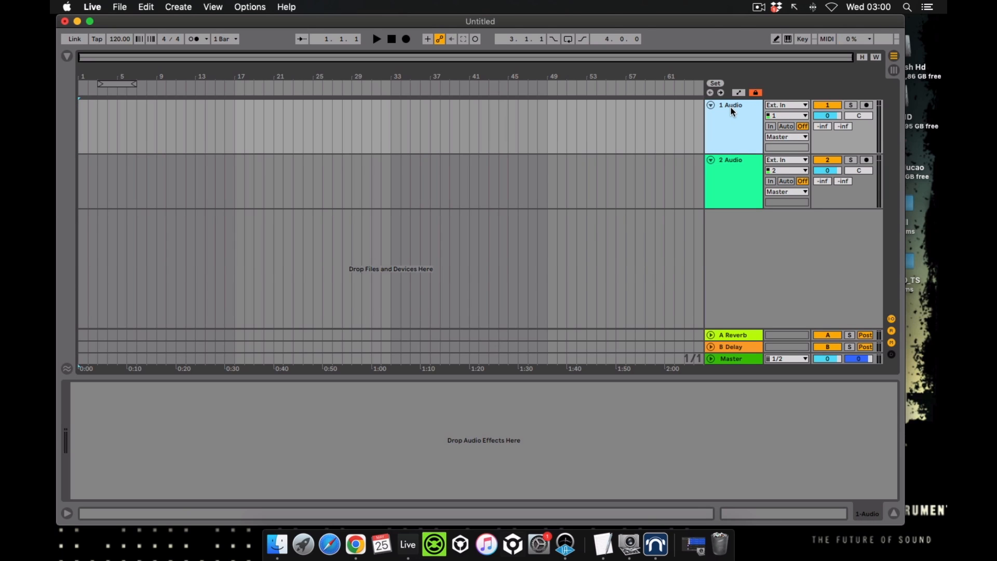
key(super+t)
key(super+t)
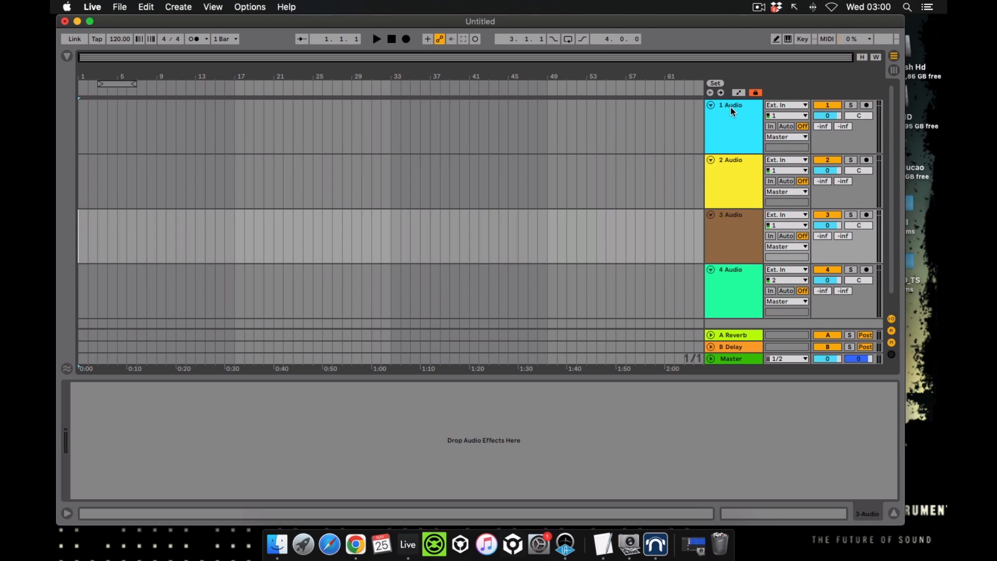
Step: Bring the four stem WAV files from Finder into the Live arrangement, each on its own audio track
click(278, 543)
drag(342, 191, 94, 113)
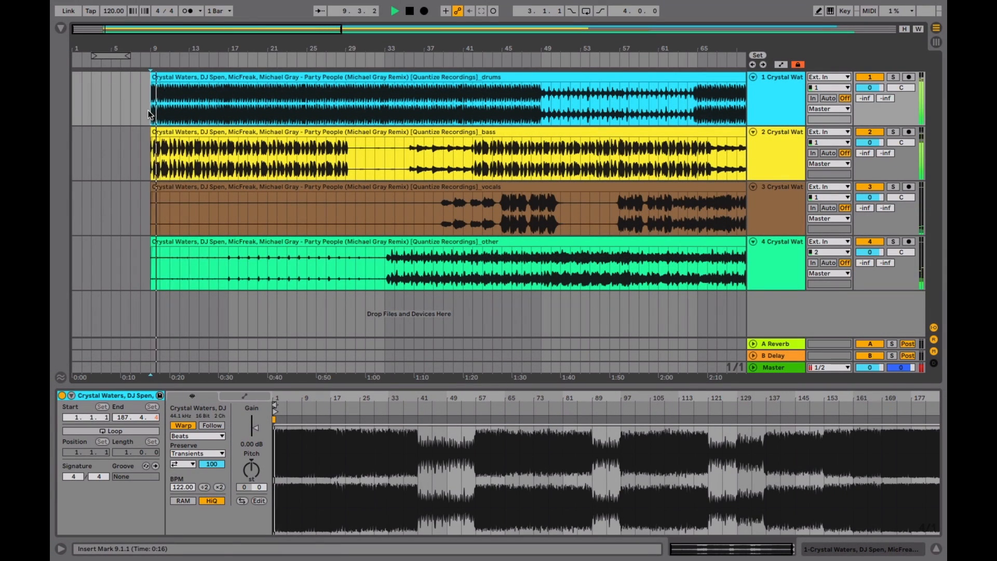
Step: Solo the bass, other and vocals tracks one after another to audition each stem, and stop playback
click(894, 133)
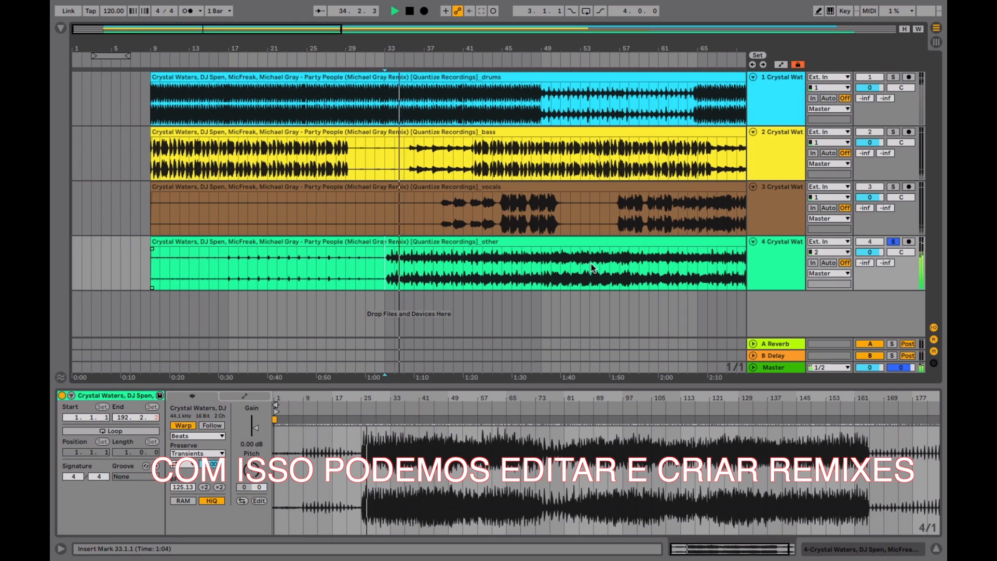
click(894, 187)
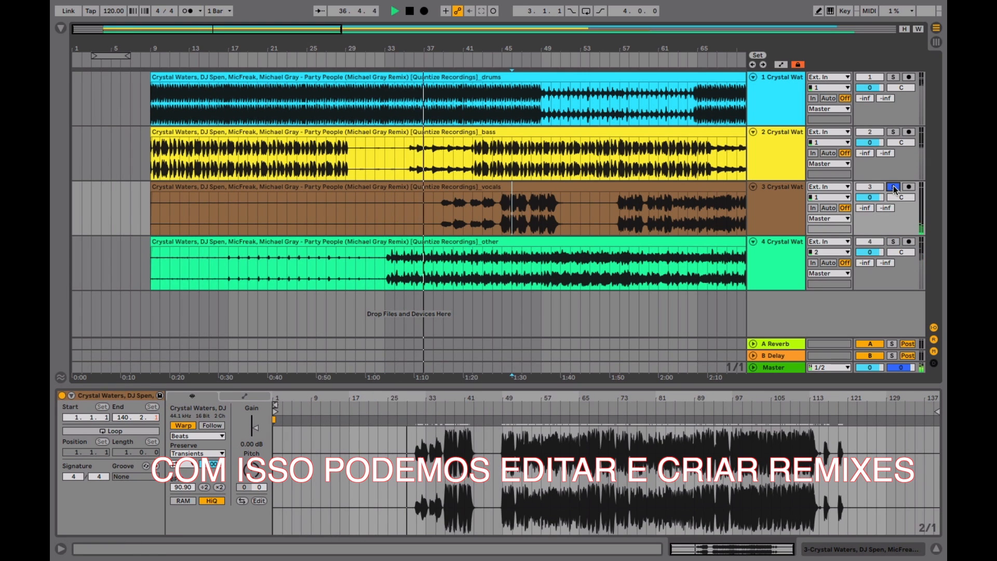
click(503, 213)
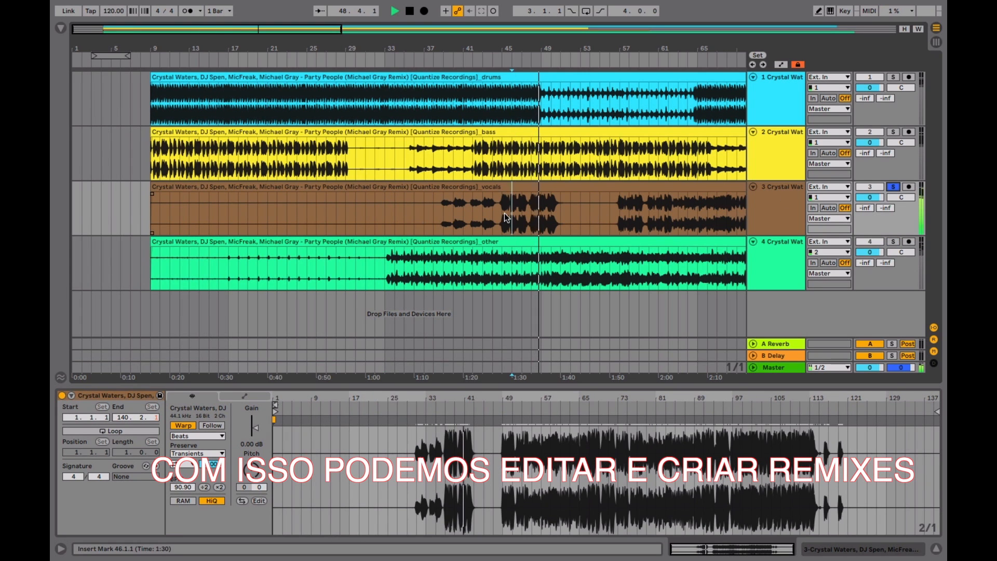
key(space)
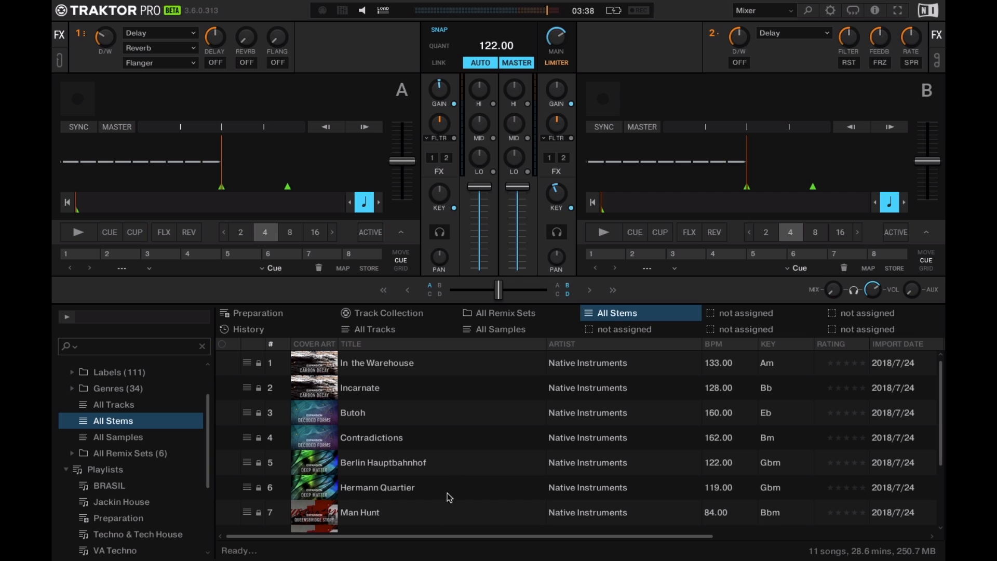
Step: Switch to Finder, expand the song's folder inside RipX's Stems folder and examine its bass, drums, other and vocals WAV files
mouse_move(444, 558)
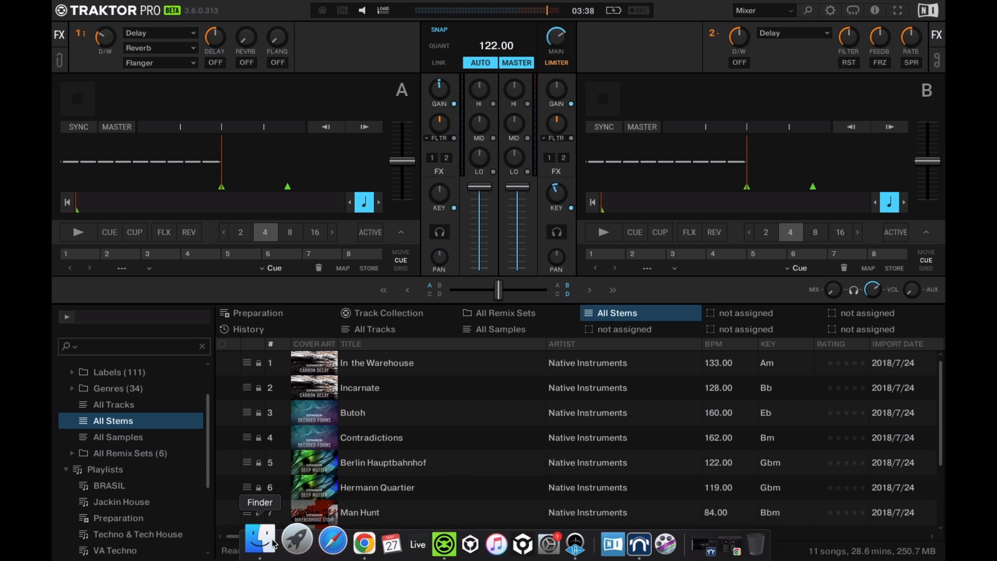
click(266, 543)
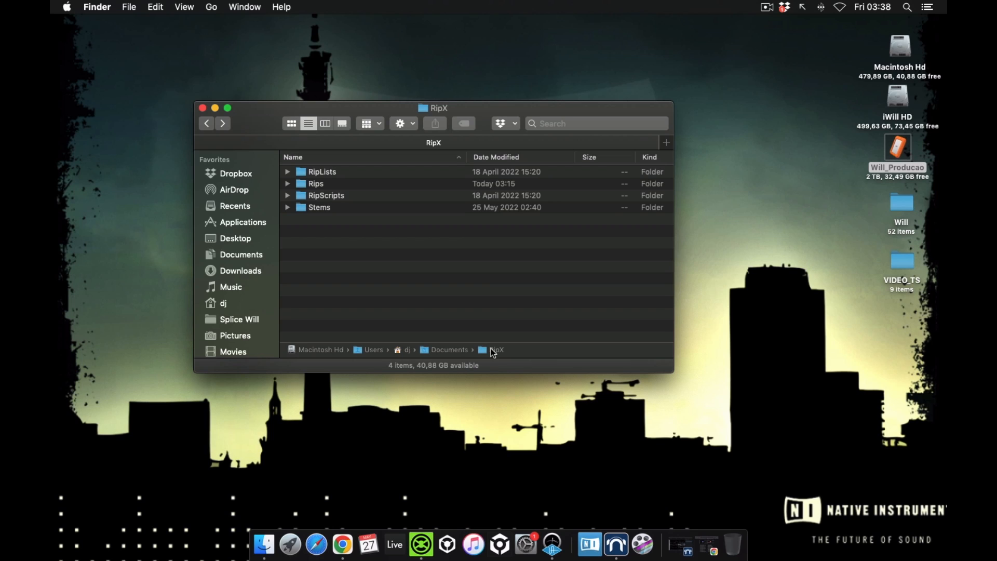
click(321, 207)
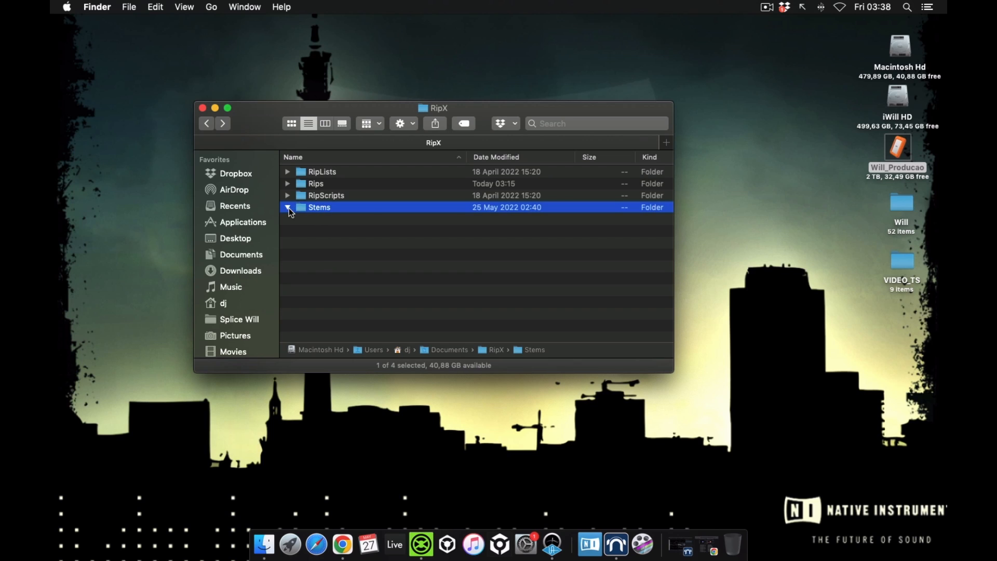
click(288, 207)
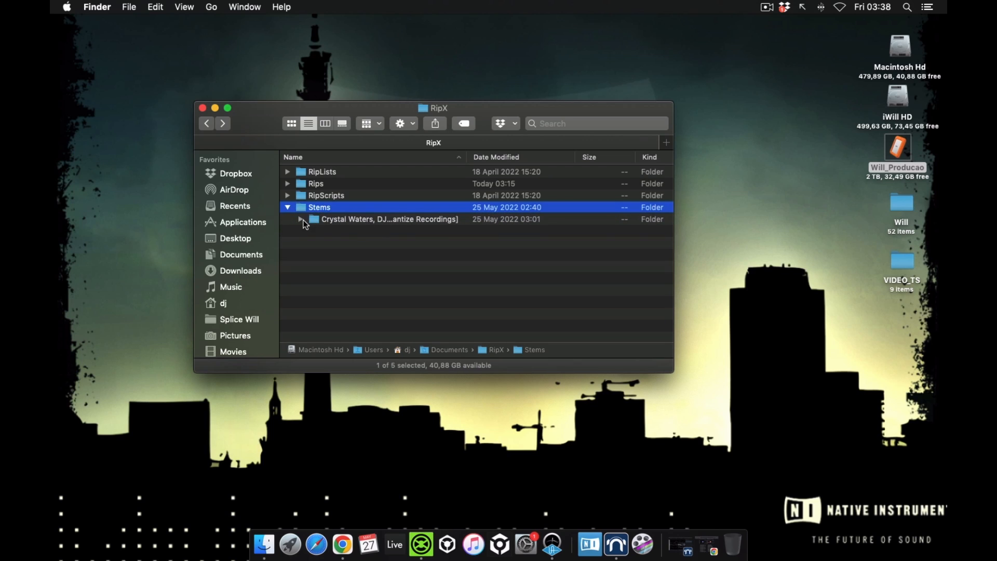
click(300, 219)
click(354, 231)
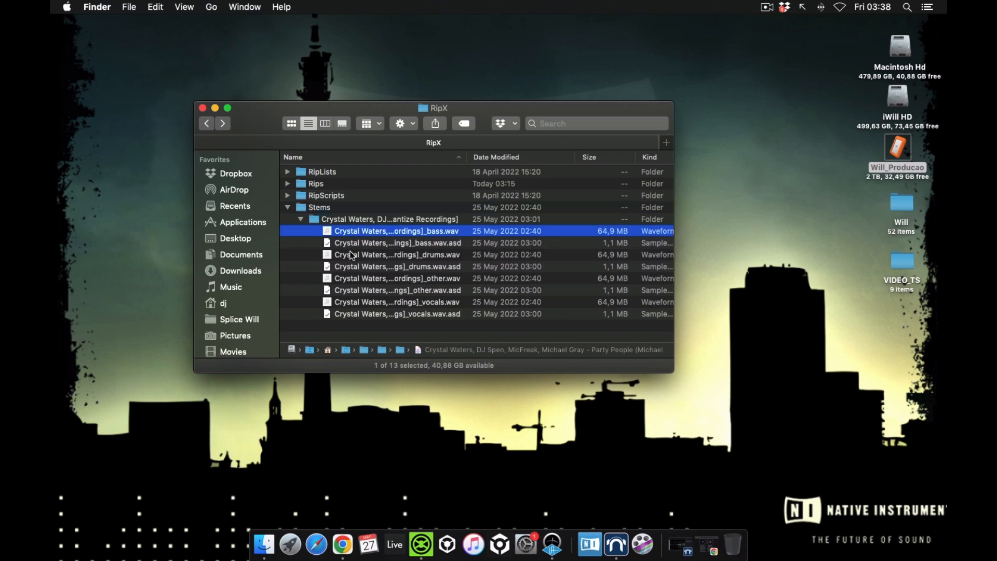
click(352, 255)
click(355, 281)
click(351, 301)
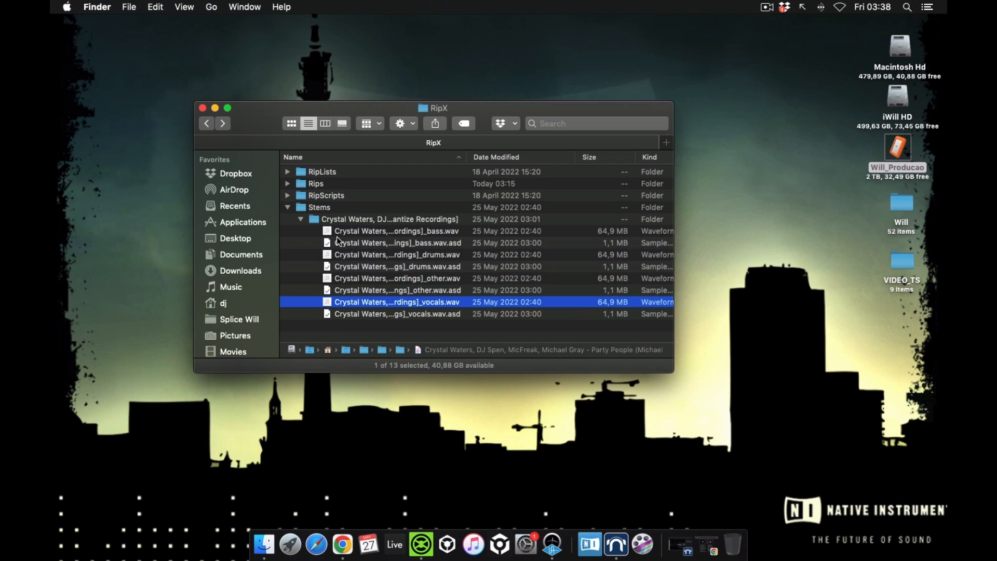
click(343, 235)
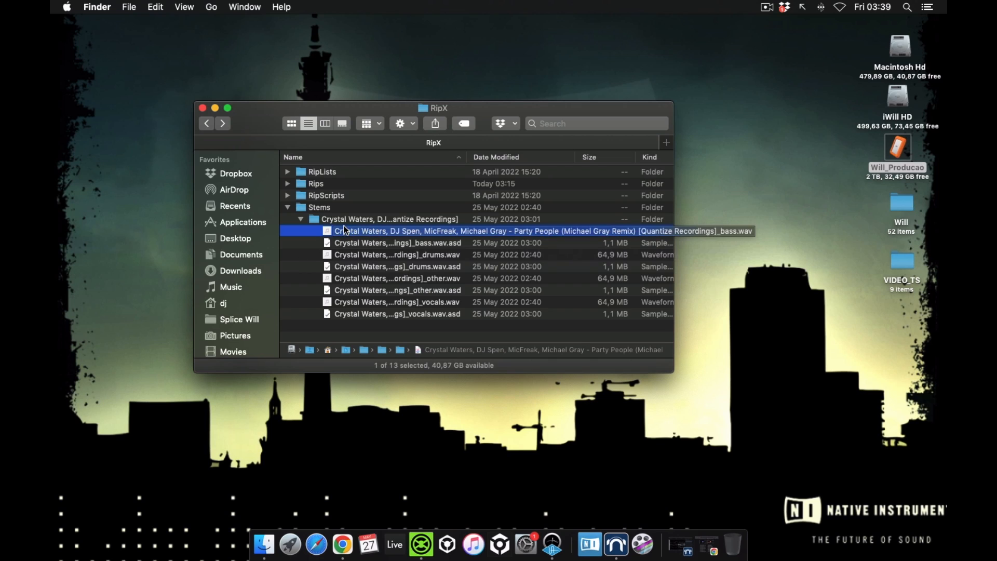
Step: Collapse the Stems folder, locate the Crystal Waters .stem.mp4 file in the Rips folder, and return to Traktor
click(288, 207)
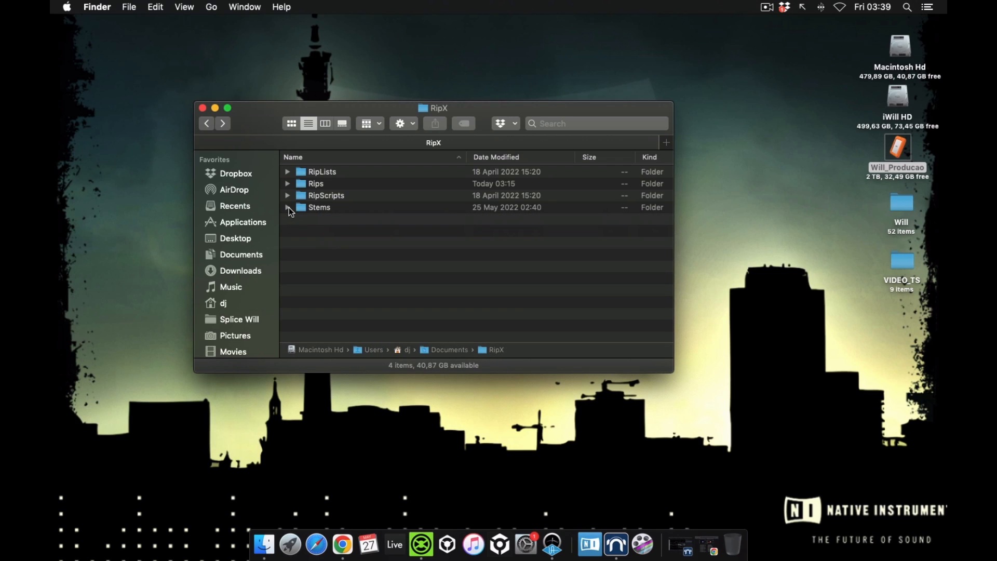
click(320, 187)
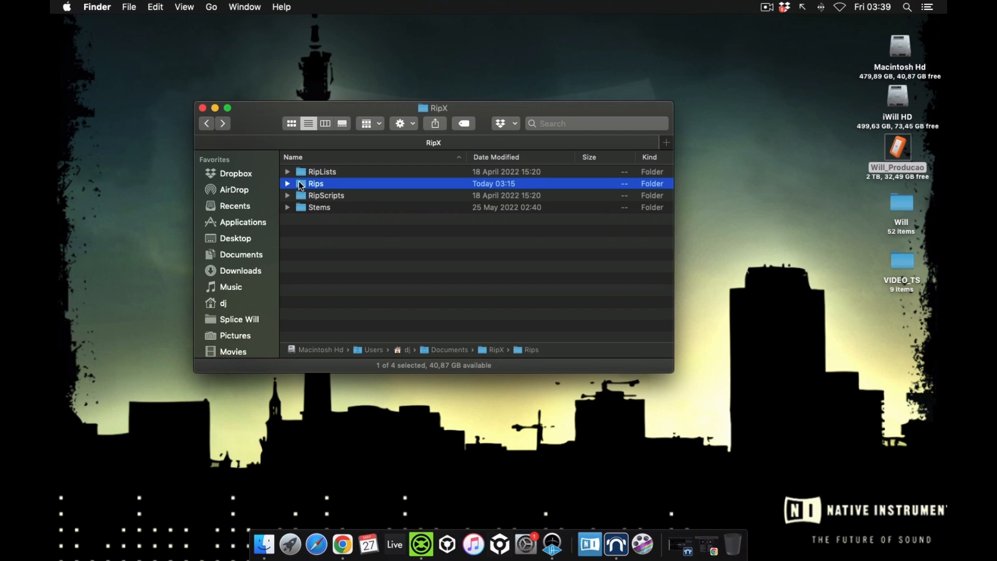
double_click(299, 185)
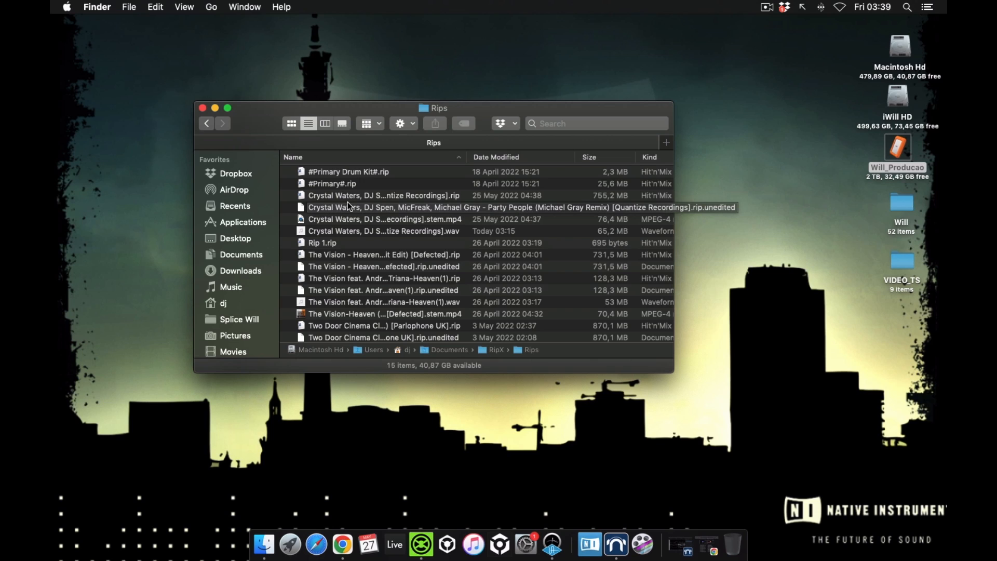
click(430, 223)
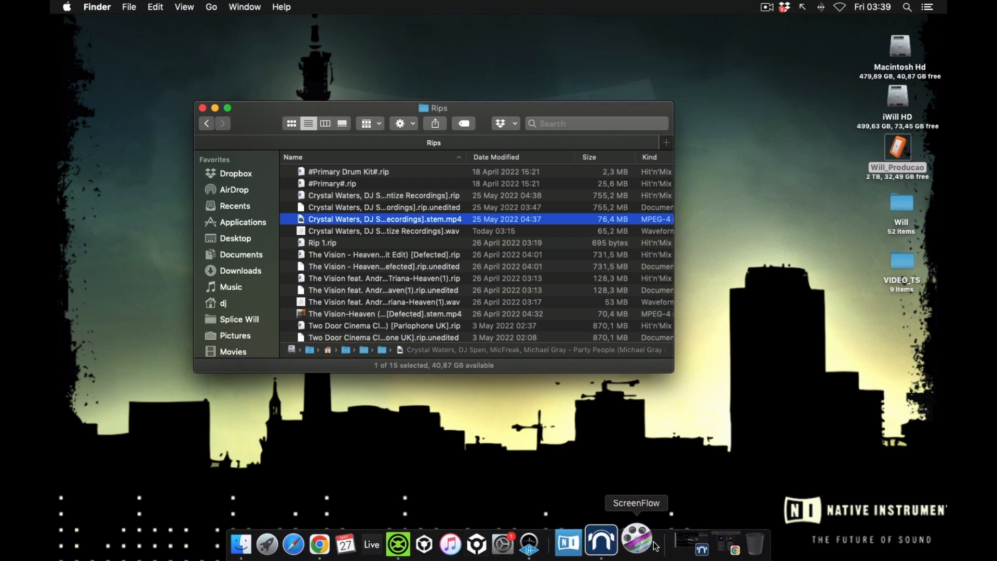
click(426, 527)
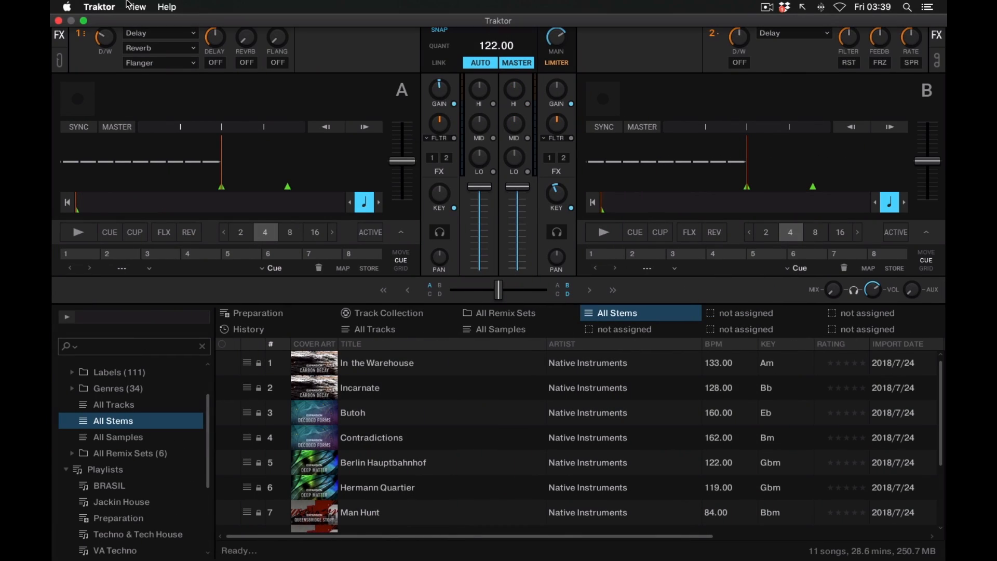
Step: Bring up Finder's Rips folder and add the Crystal Waters .stem.mp4 file to Traktor's Track Collection
click(83, 21)
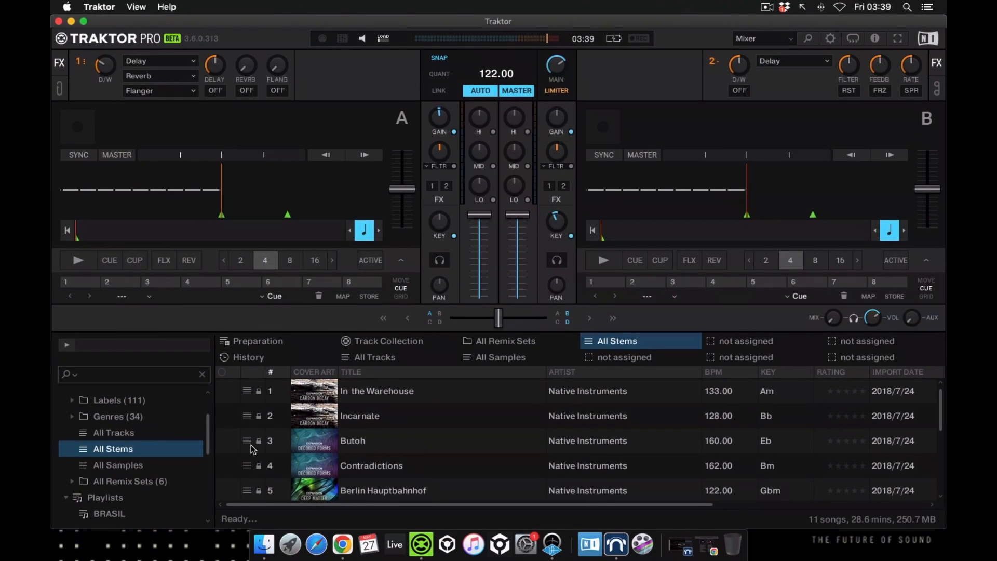
click(264, 543)
scroll(149, 414, up, 2)
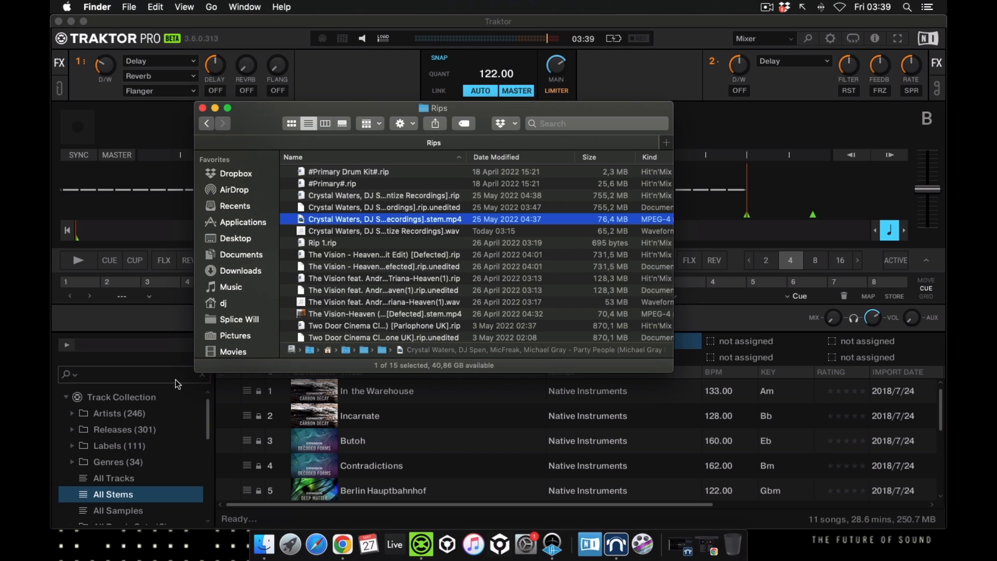
drag(258, 117, 286, 130)
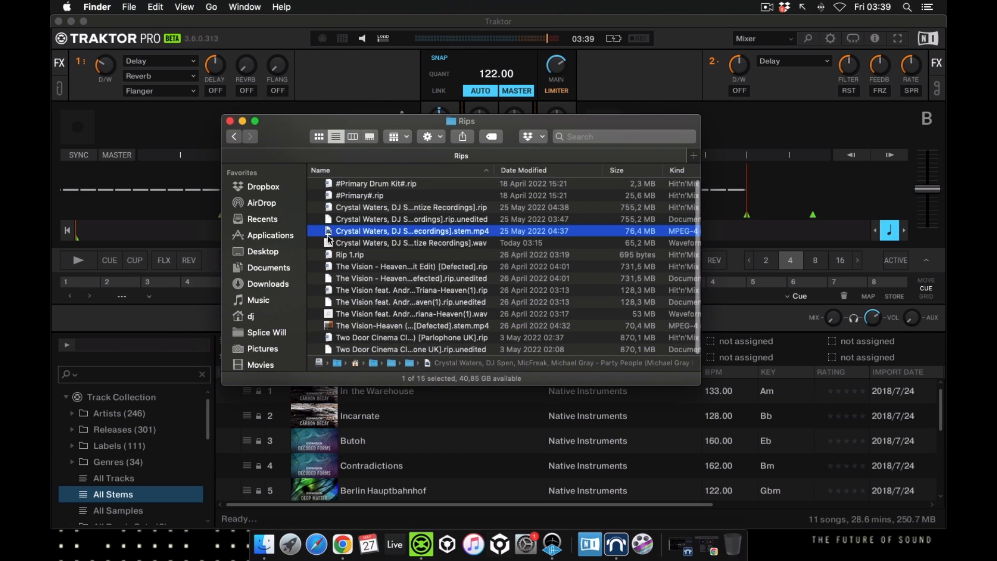
drag(333, 235, 137, 400)
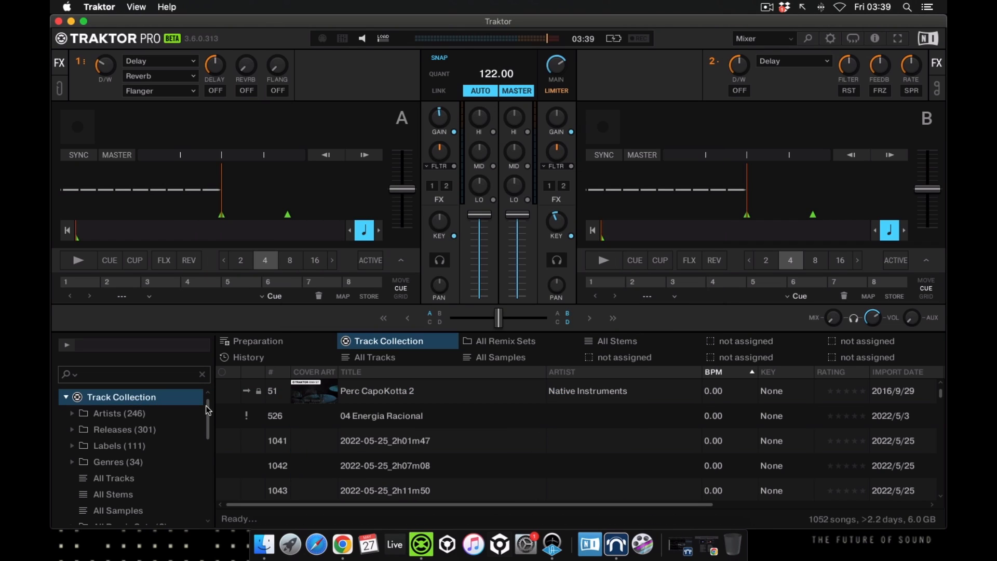
Step: Find the imported Crystal Waters track in All Stems and analyze it with the All option
drag(207, 405, 206, 436)
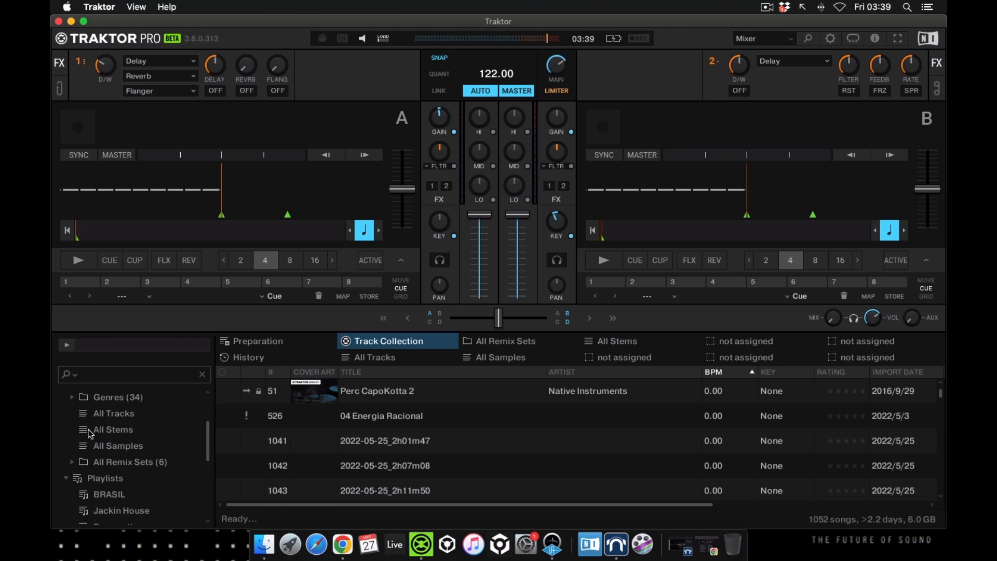
click(117, 429)
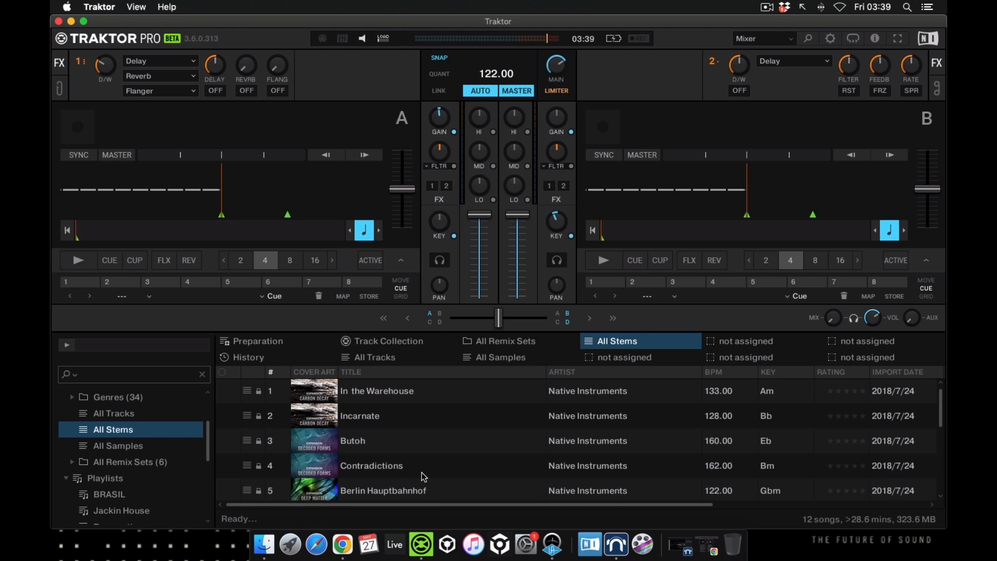
scroll(422, 476, down, 5)
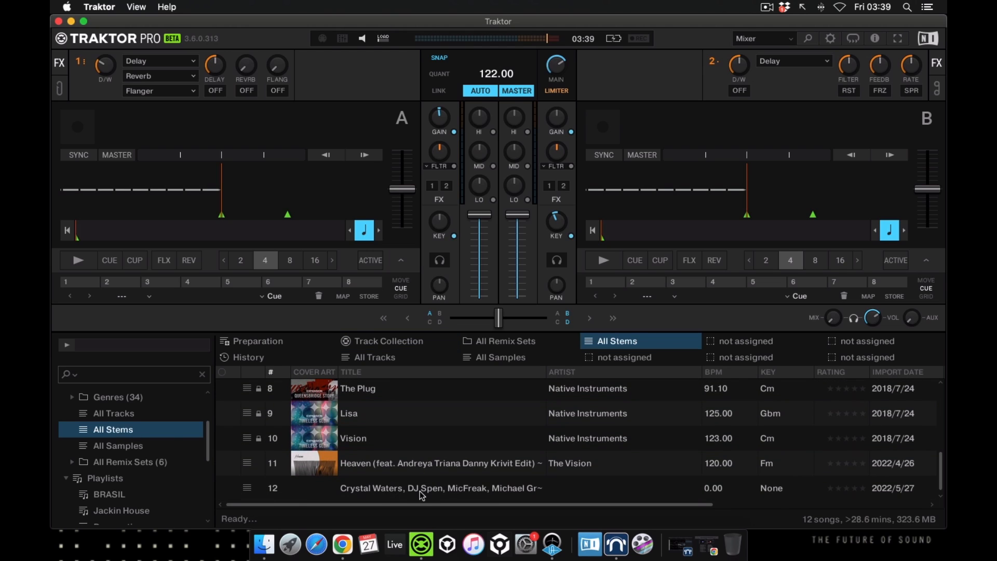
click(423, 491)
right_click(445, 490)
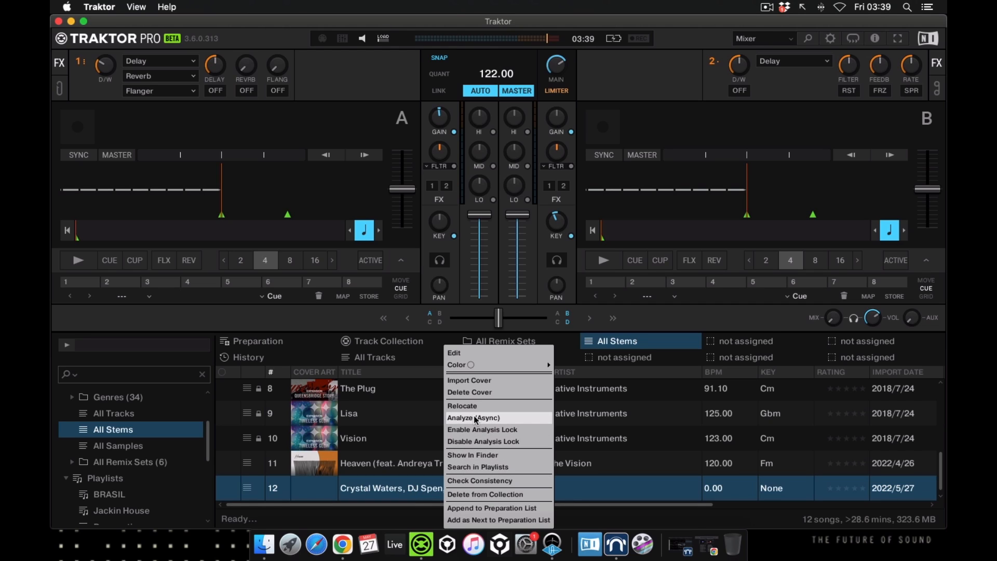
click(505, 418)
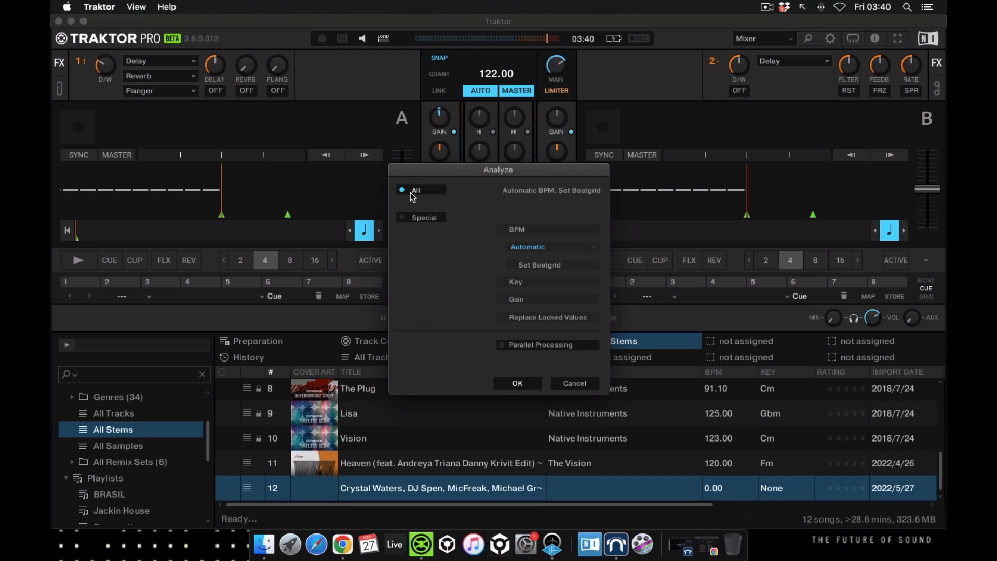
click(528, 386)
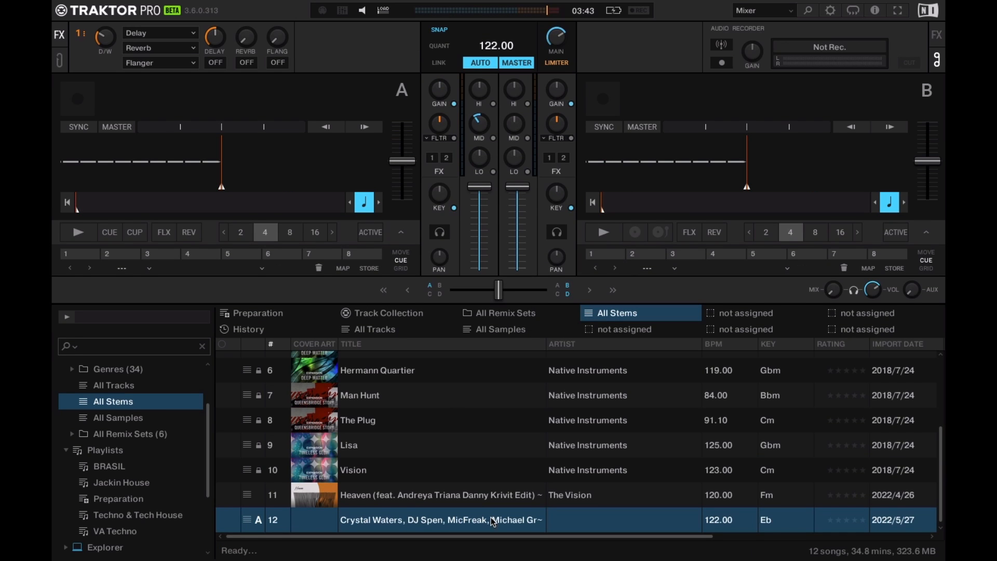
Step: Load the Crystal Waters stem track onto deck A and start the audio recorder
drag(488, 513, 243, 162)
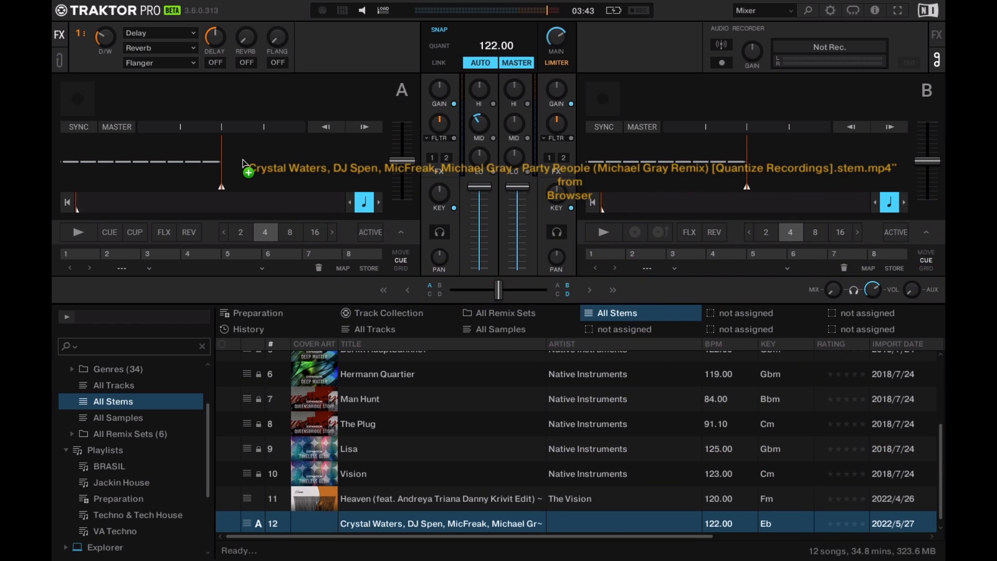
drag(243, 161, 243, 161)
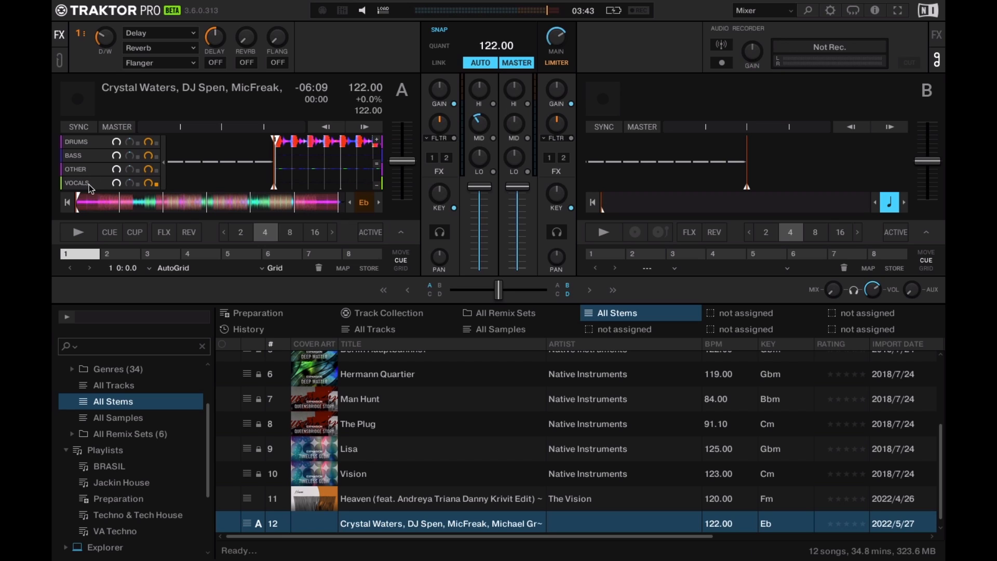
click(722, 63)
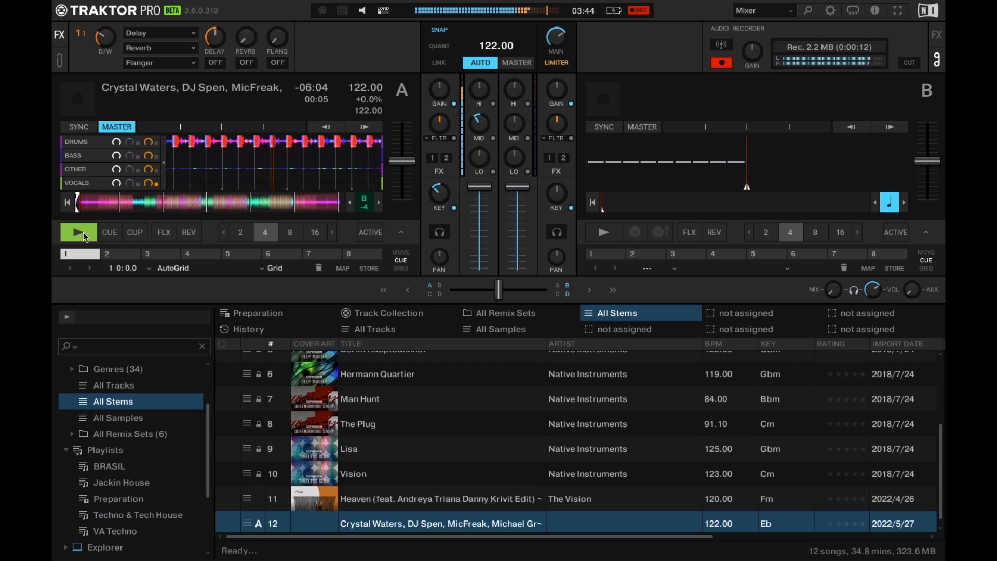
Step: Jump ahead to a vocal passage in deck A's track and raise its key shift to -2
click(111, 209)
click(127, 204)
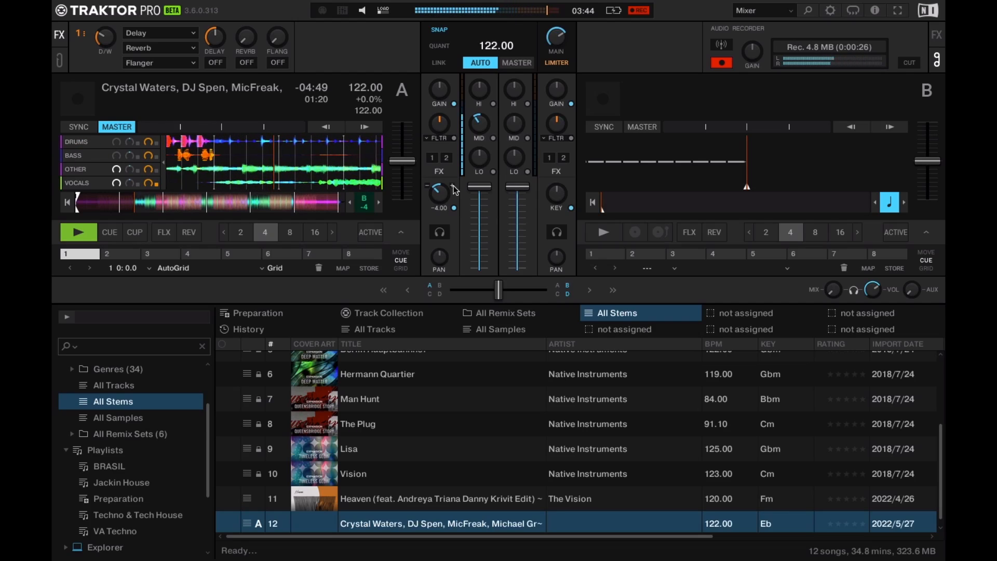
click(452, 187)
click(452, 187)
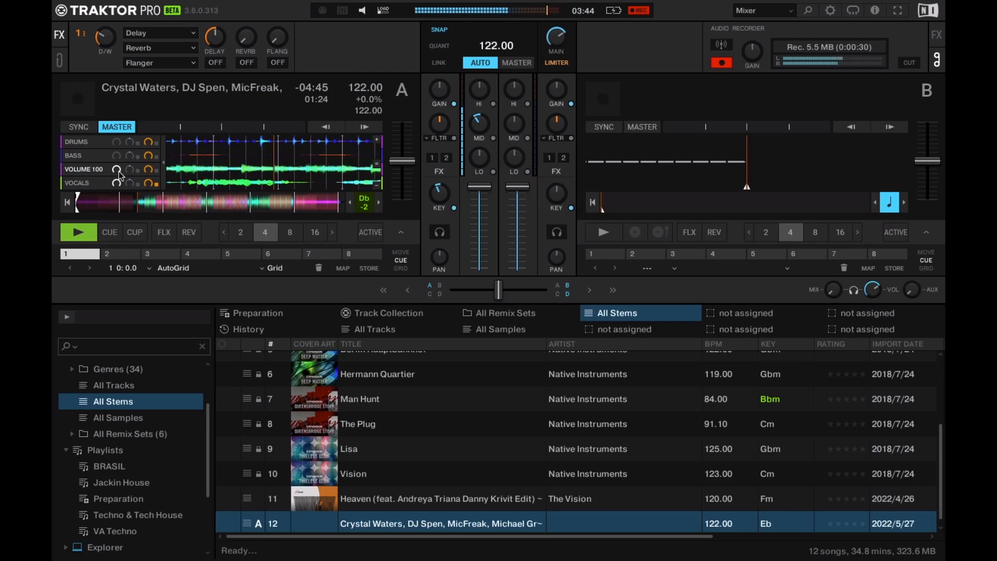
Step: Turn down the Other stem's volume, return deck A's key shift to 0 and stop playback
drag(116, 170, 116, 192)
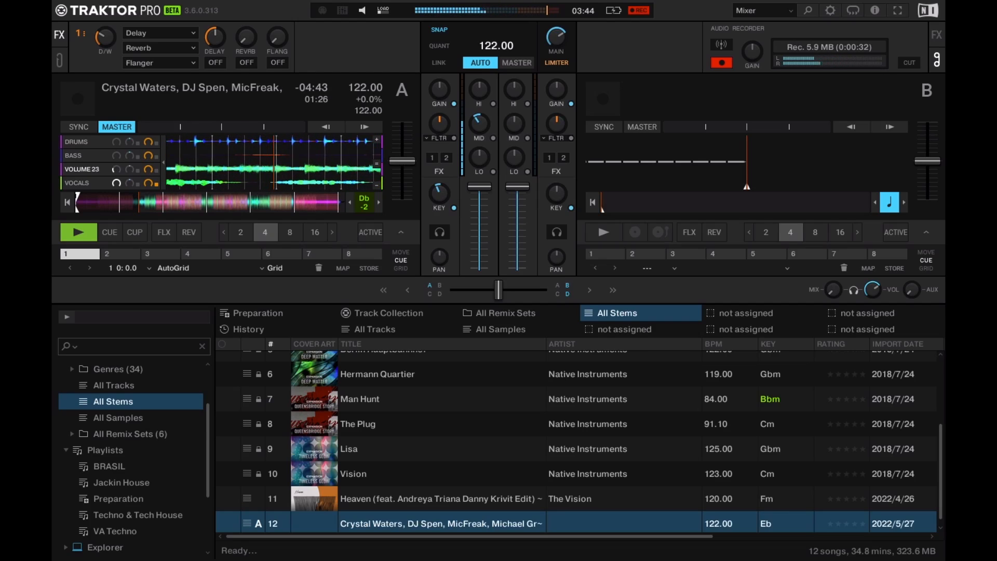
click(452, 187)
click(453, 186)
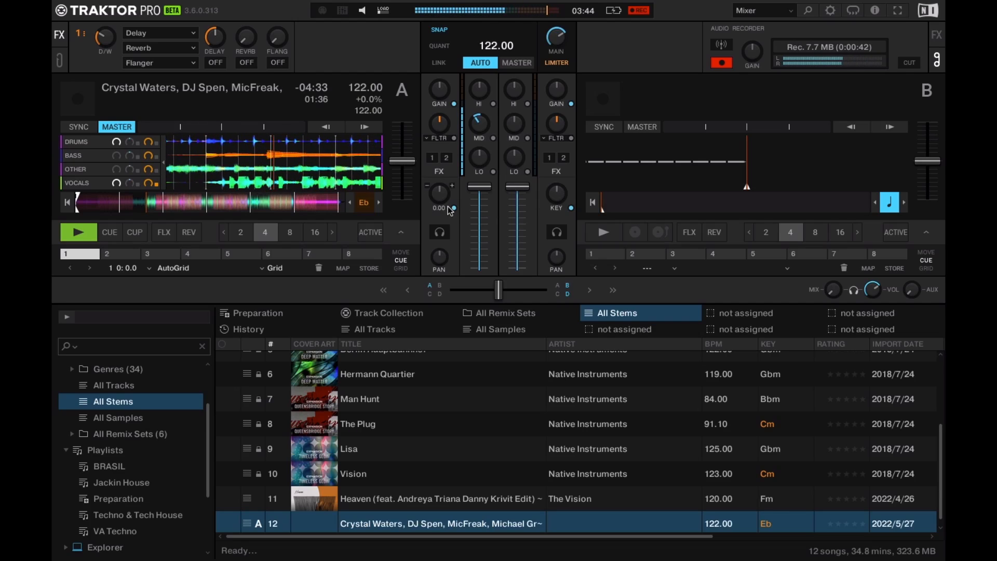
mouse_move(445, 203)
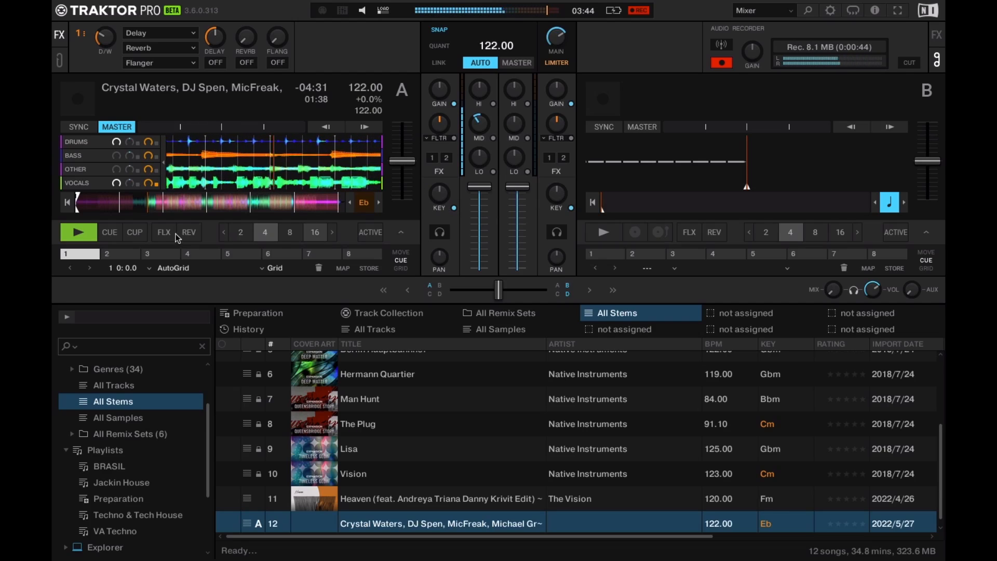
click(88, 238)
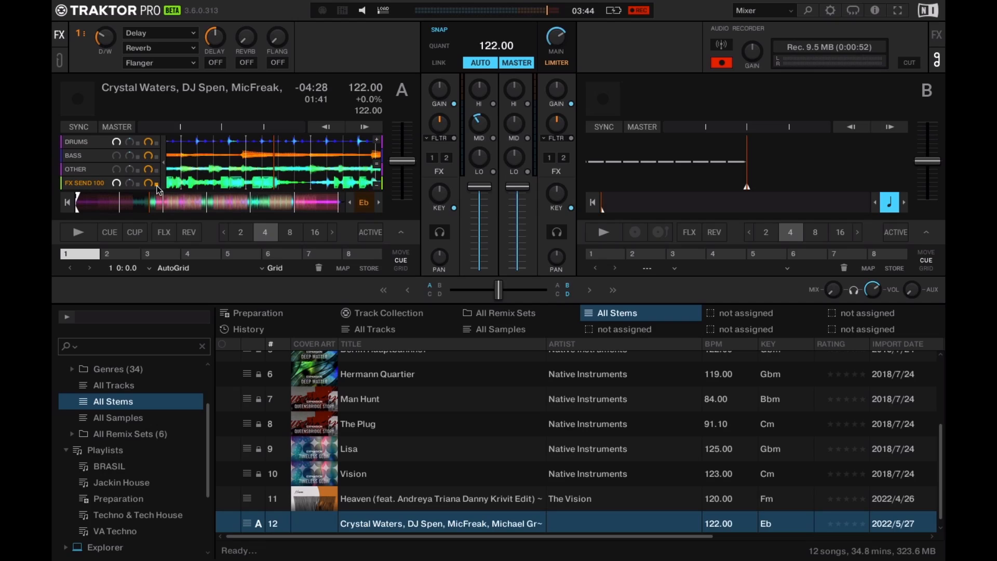
Step: Show the effects of FX unit 2, switch its Delay on and try its freeze while deck A plays
click(941, 36)
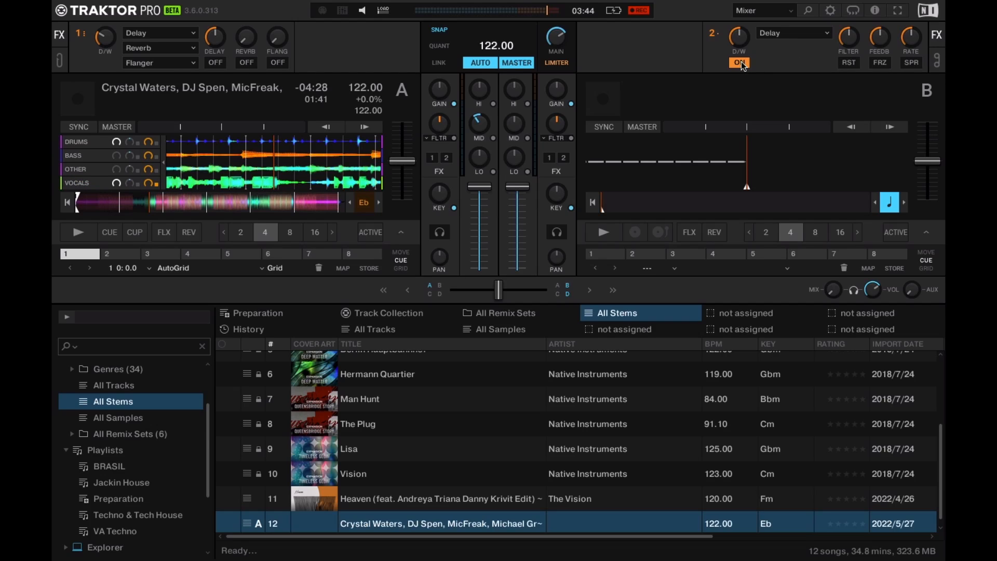
click(83, 234)
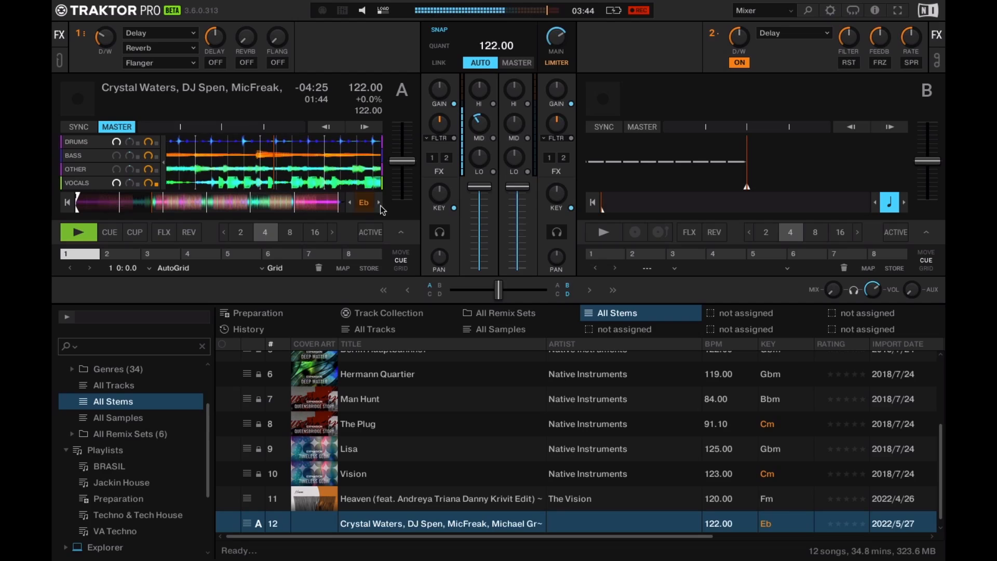
click(883, 63)
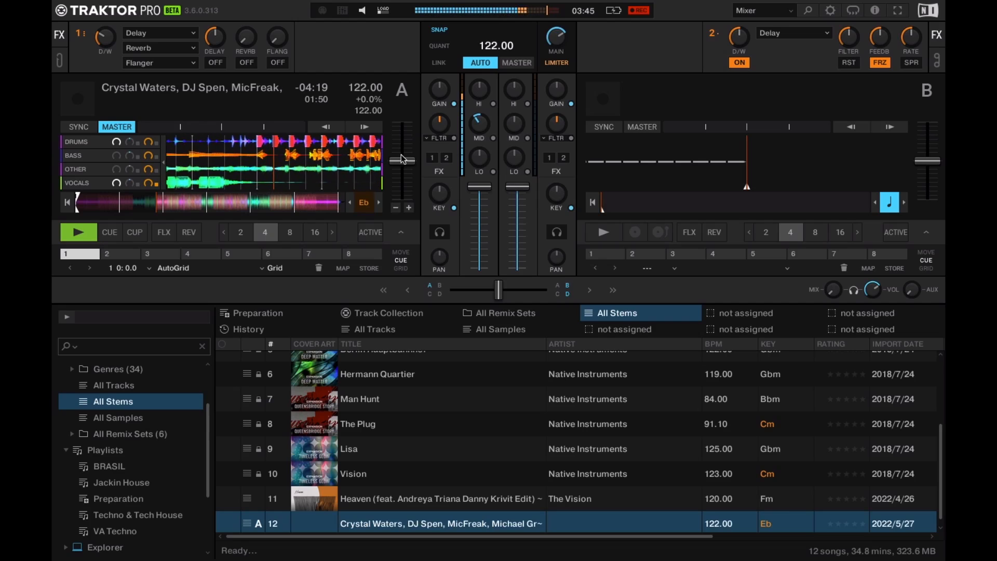
click(449, 159)
click(449, 159)
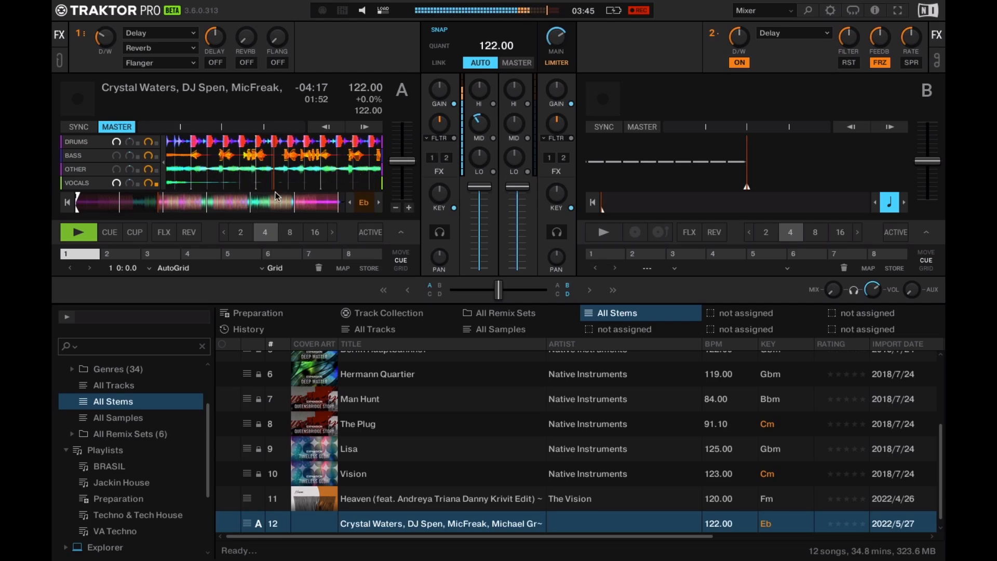
Step: Jump back to the vocal passage, turn the Delay's freeze off and assign FX unit 2 to deck A
click(152, 208)
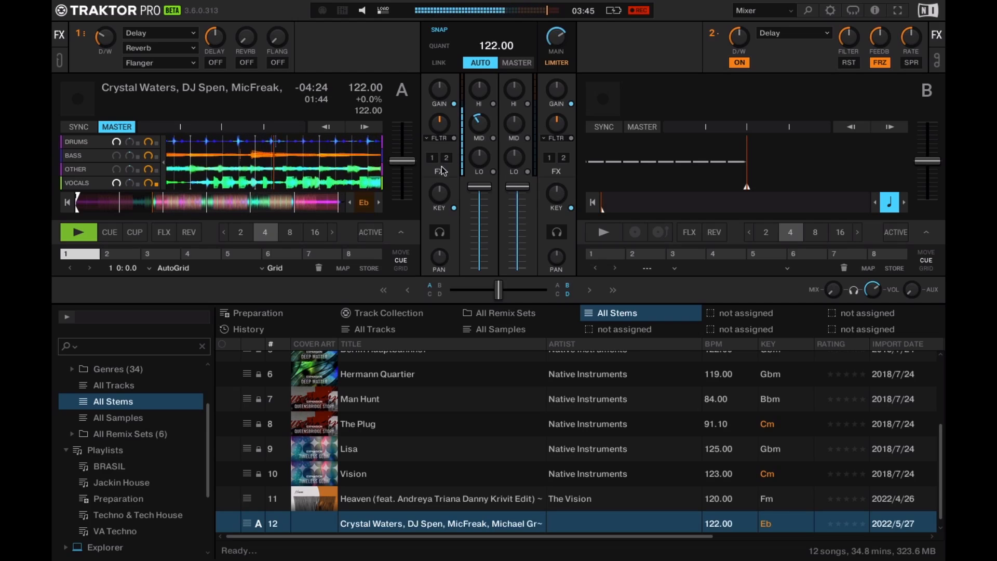
click(880, 62)
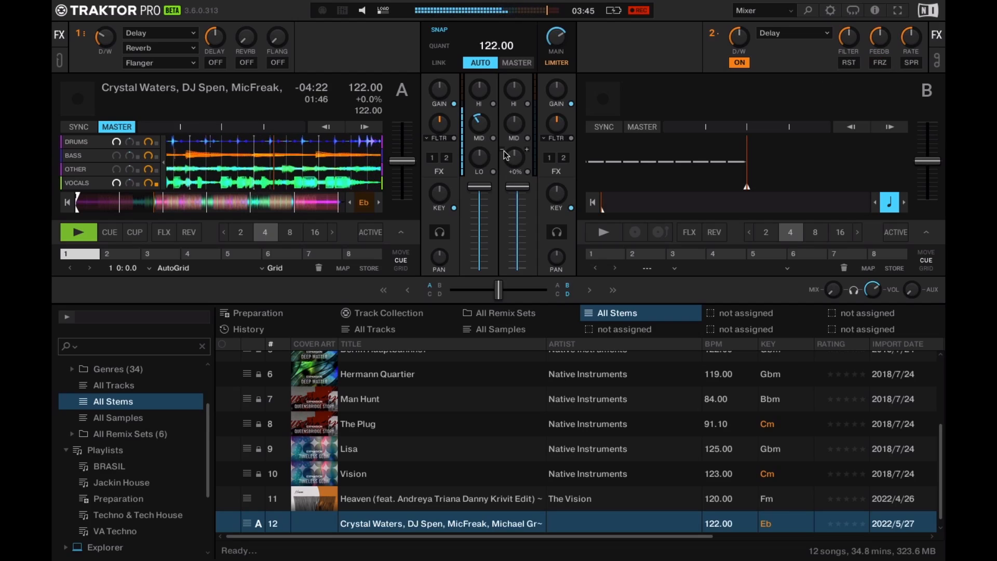
click(447, 158)
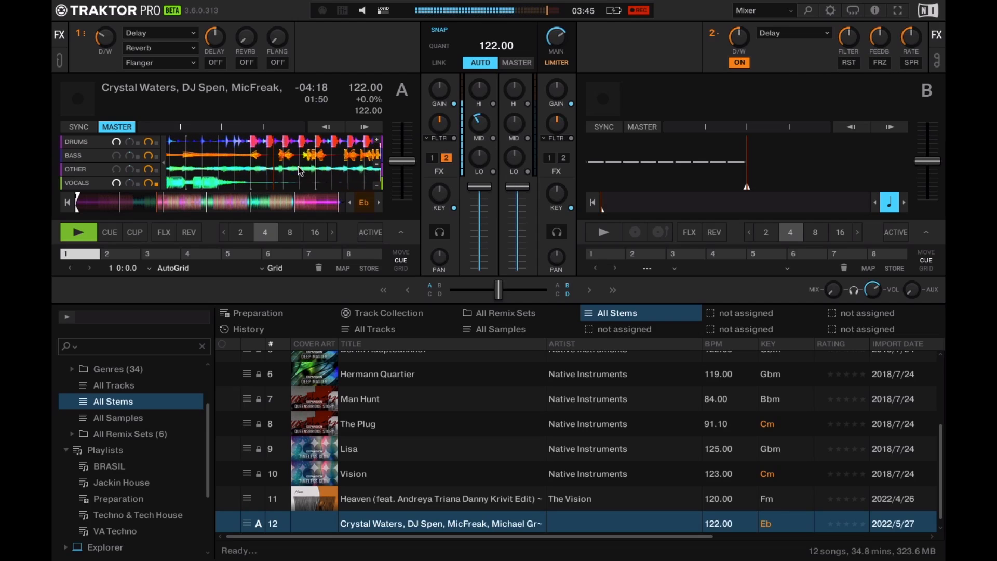
Step: Bring the Bass and Other stems back in and jump ahead to the second vocal passage
click(116, 156)
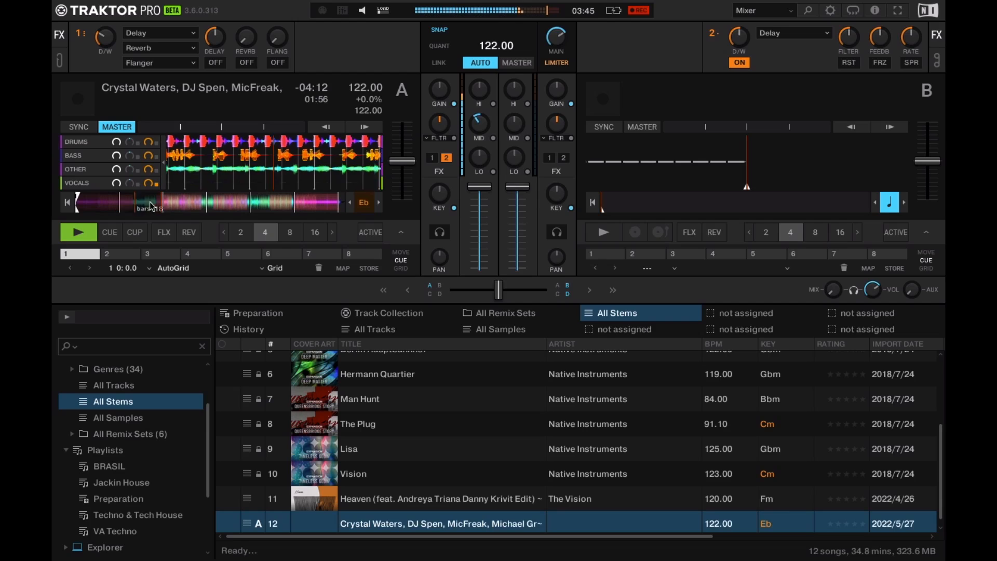
click(202, 209)
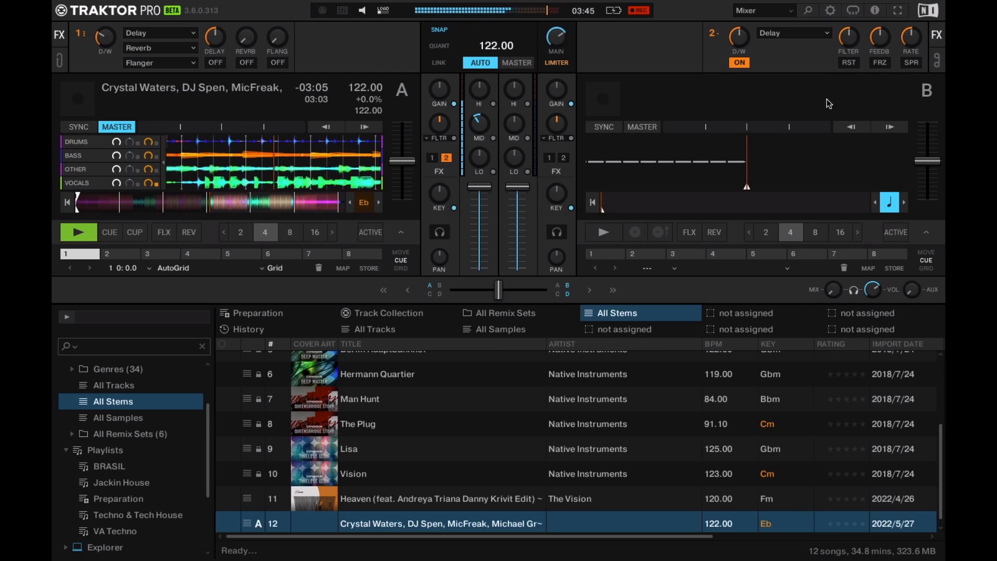
Step: Toggle the Delay's freeze on and off over the playing vocals, leave it on and stop deck A
click(880, 63)
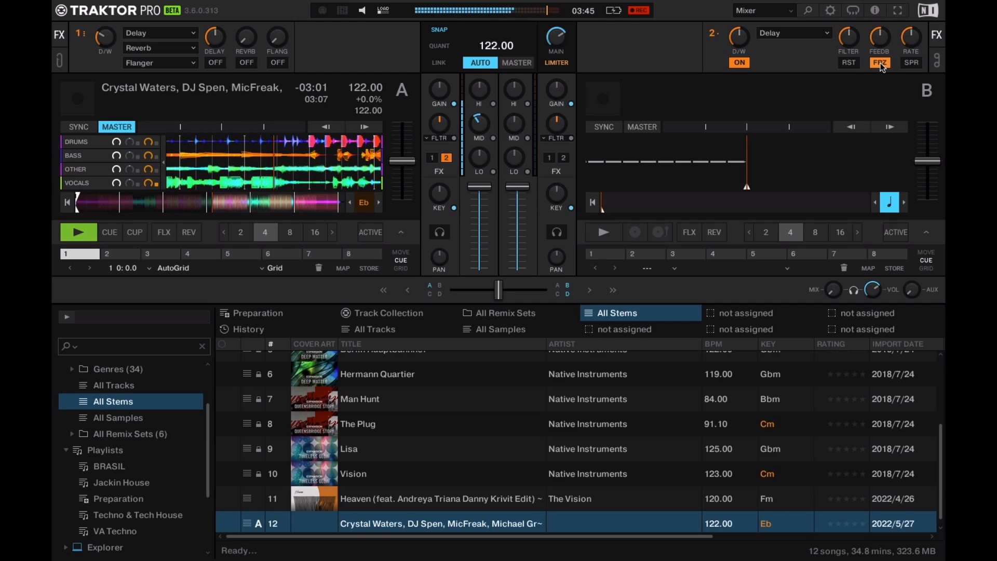
click(881, 64)
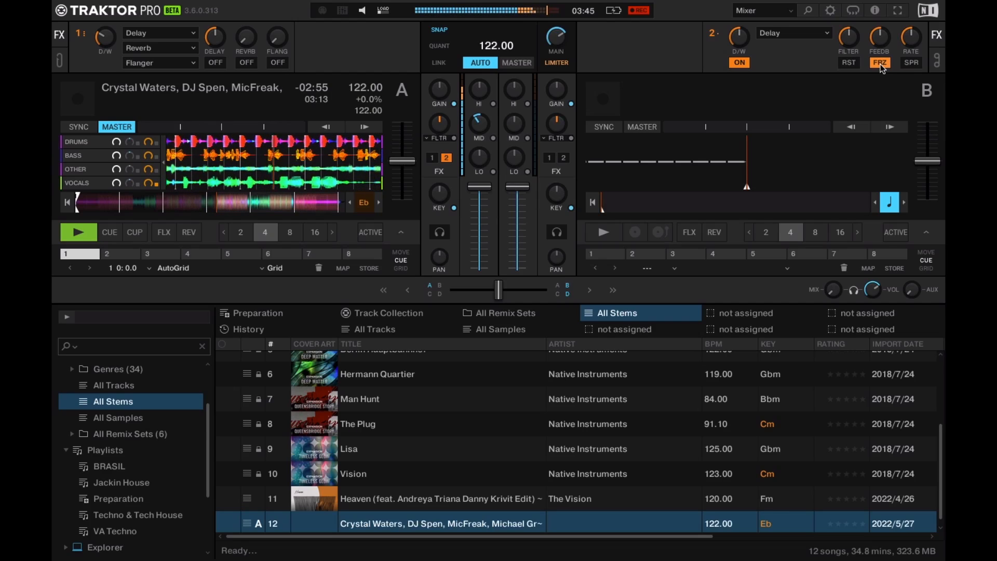
click(880, 63)
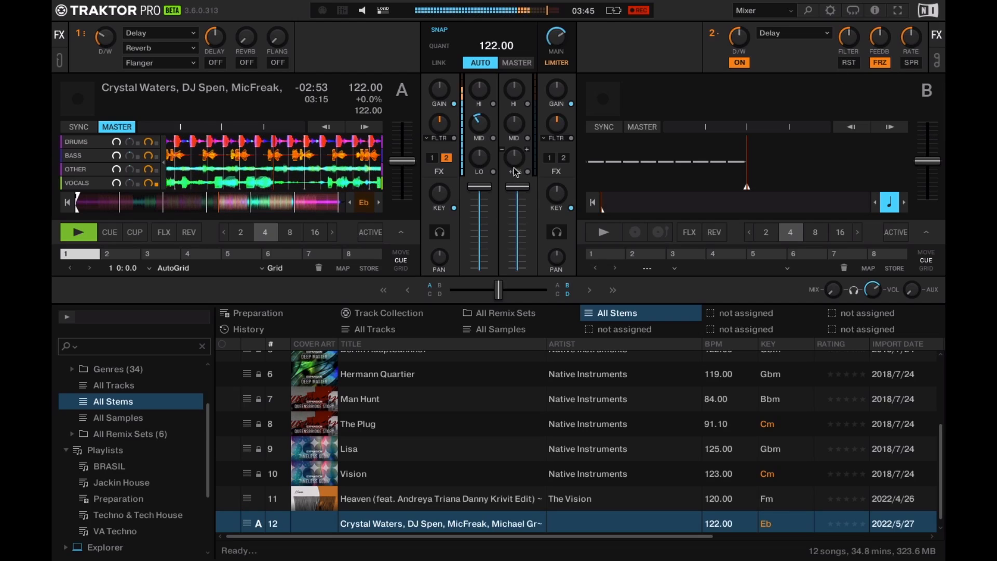
click(89, 232)
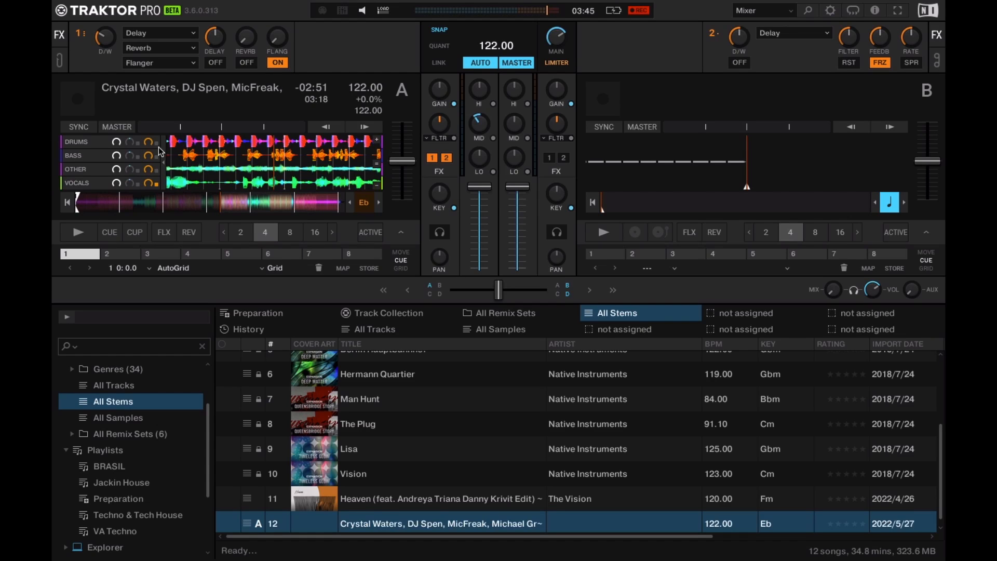
Step: Play deck A with the Drums stem sent to the effects, turn the Delay's freeze off and set the Flanger amount to 59.61
mouse_move(157, 146)
click(83, 230)
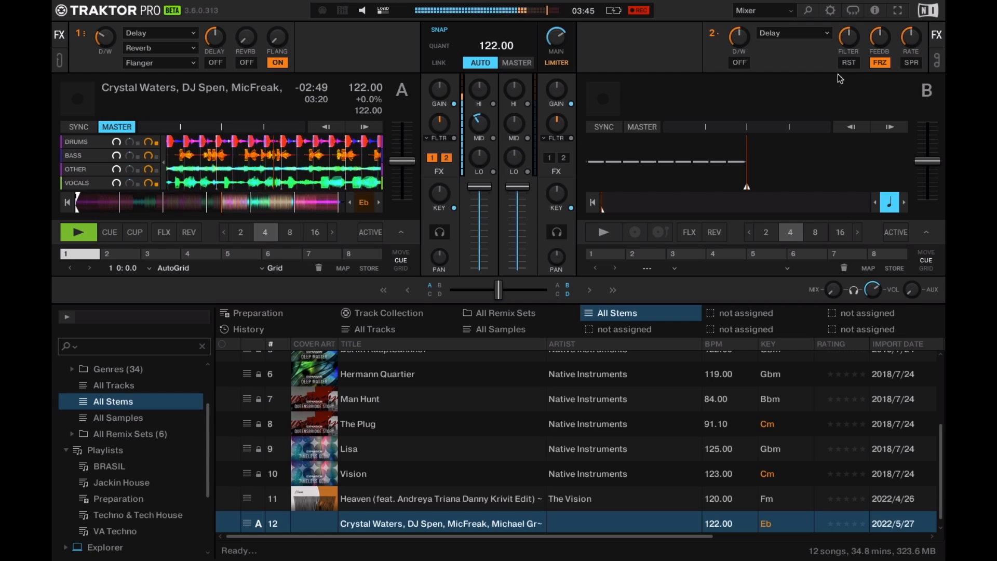
click(880, 63)
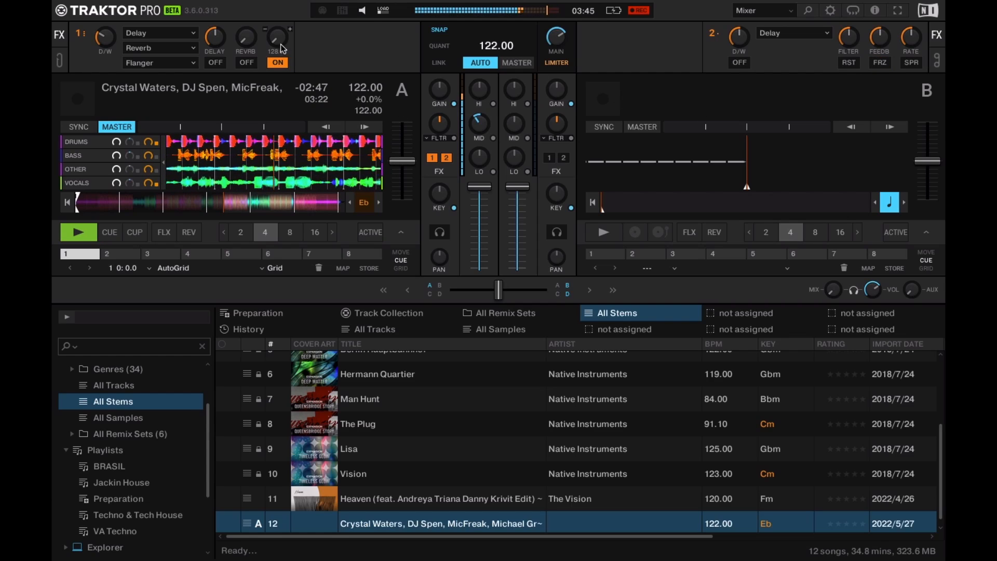
drag(273, 52, 272, 48)
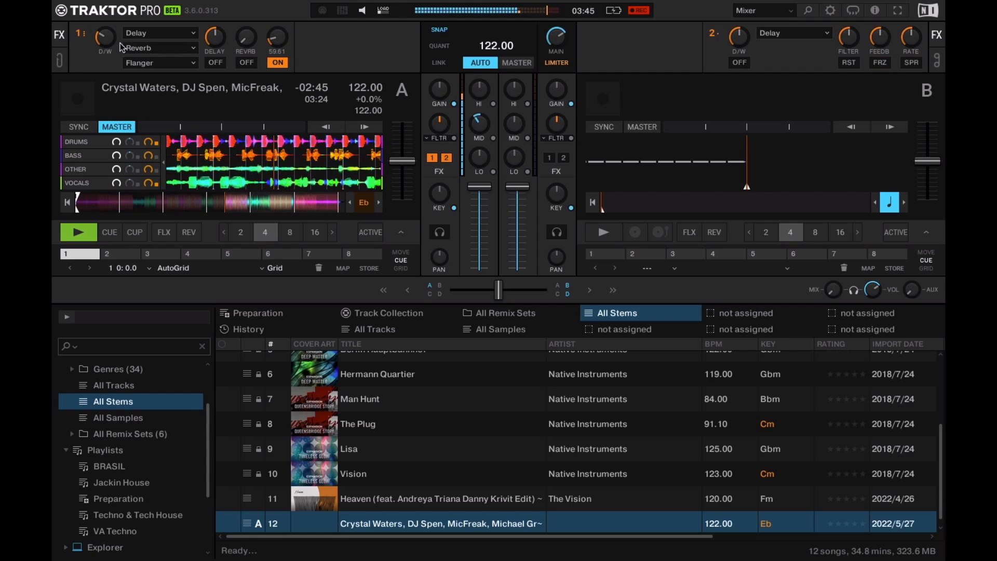
Step: Adjust FX unit 1's dry/wet mix and the Flanger amount, and take the frozen FX unit 2 off deck A
drag(106, 41, 106, 29)
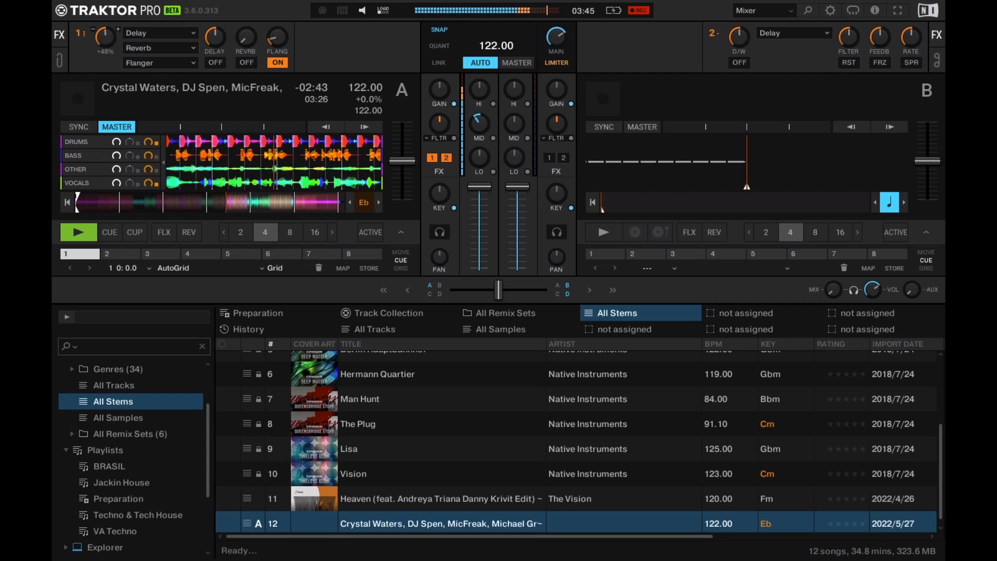
drag(274, 39, 274, 46)
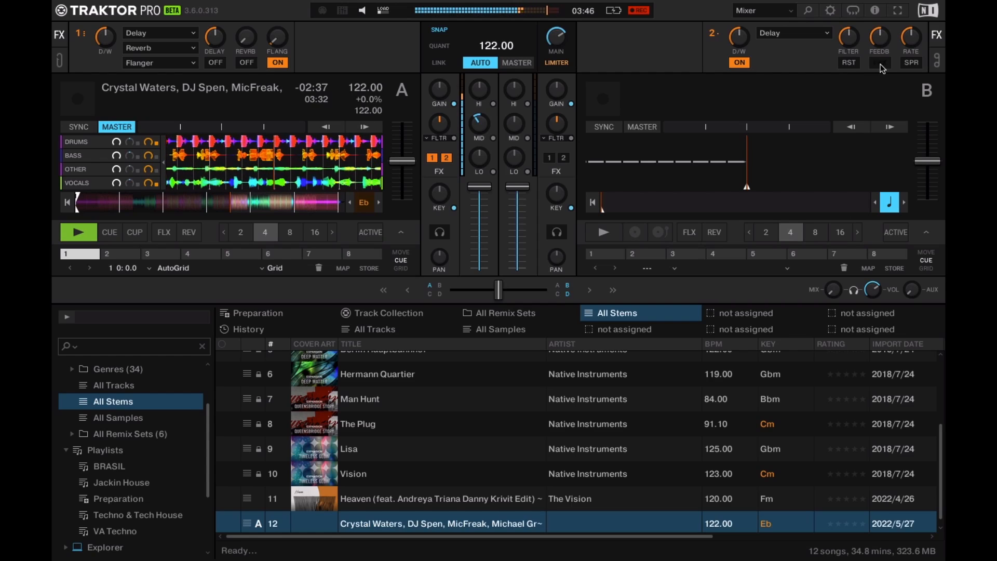
click(447, 158)
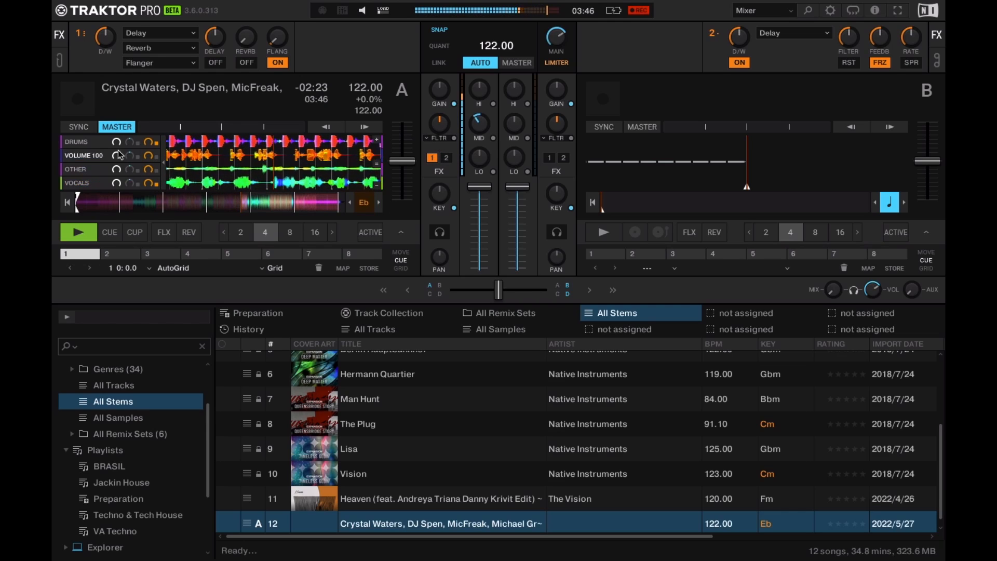
Step: Fade the Drums, Bass and Other stems down to 0 and assign FX unit 2 to deck A
drag(117, 143, 117, 195)
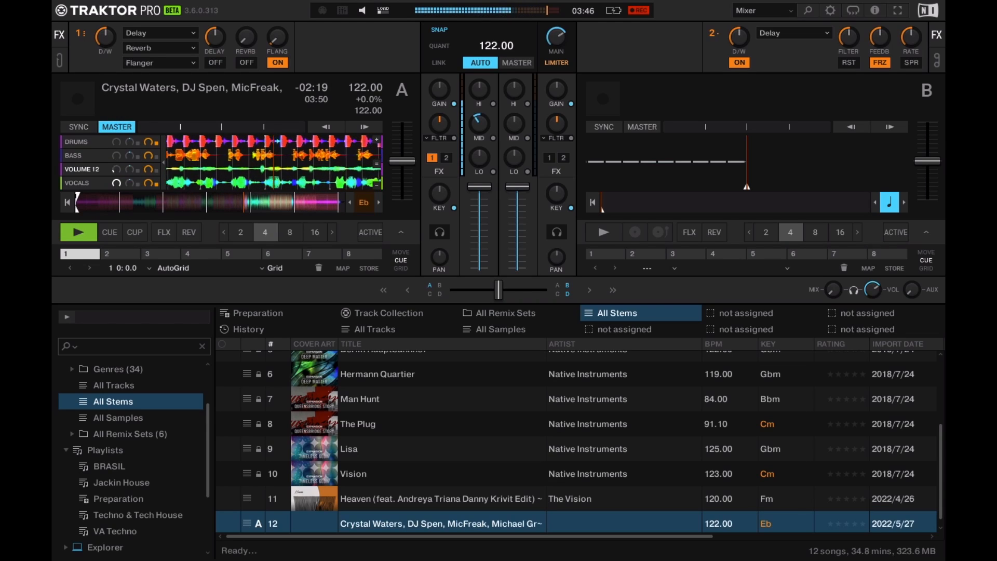
click(447, 159)
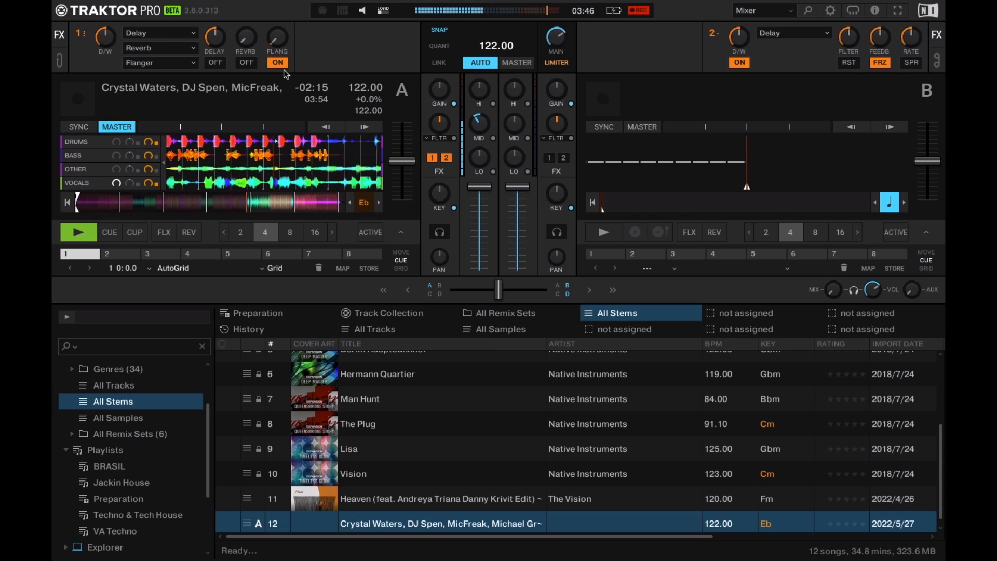
Step: Turn the Flanger off and remove both FX units from deck A, toggling unit 2 on and off once more over the vocals
click(277, 63)
click(431, 157)
click(447, 158)
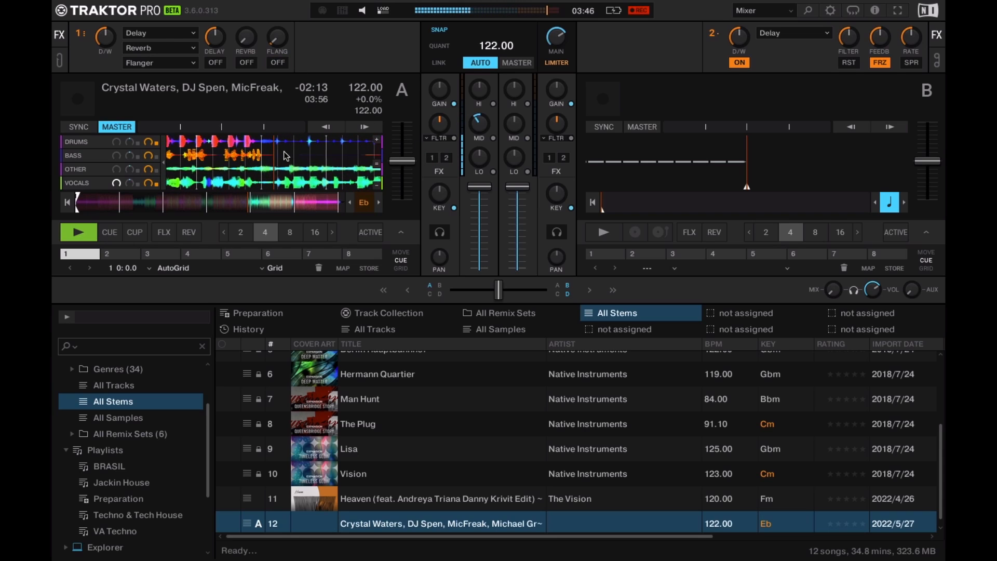
click(446, 158)
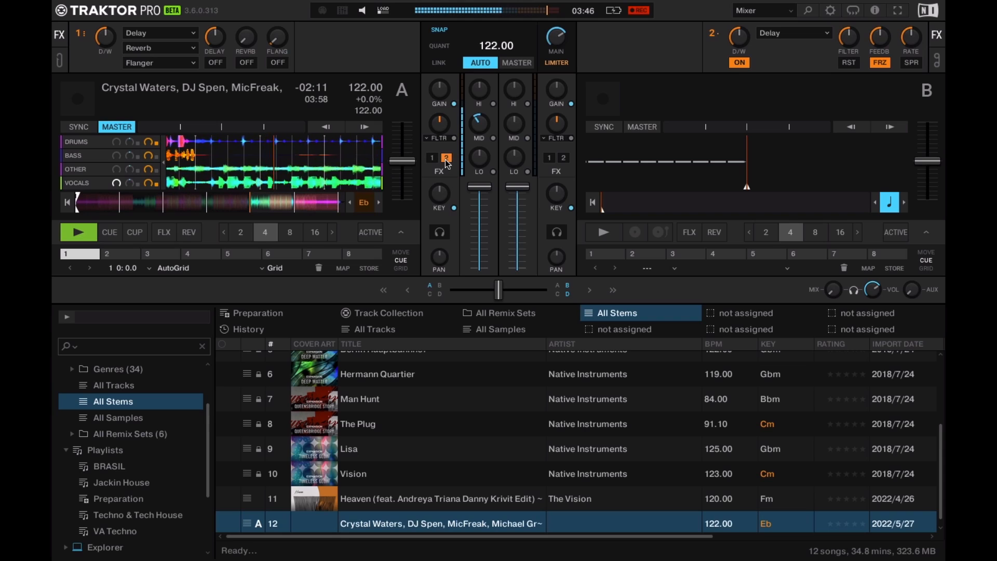
click(446, 159)
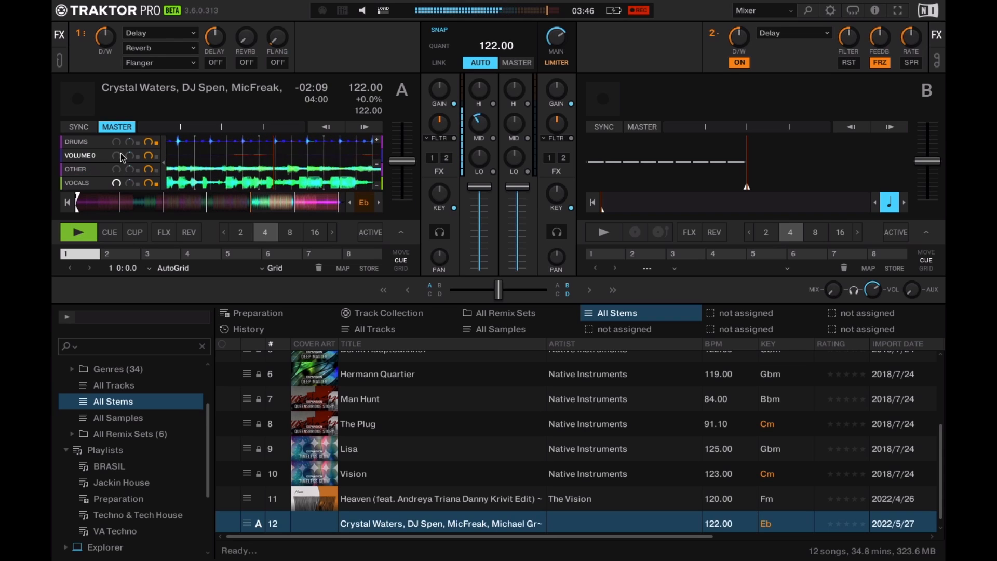
Step: Bring the Drums and Other stems back to full volume and filter the stems, with Vocals at -100% and Other at -69%
drag(115, 149, 115, 112)
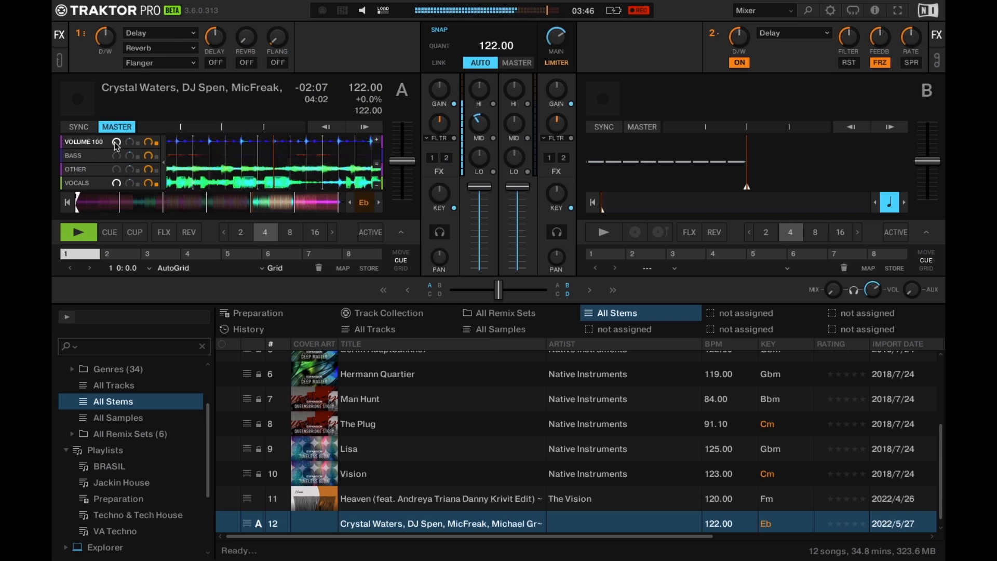
drag(115, 167, 130, 190)
click(137, 183)
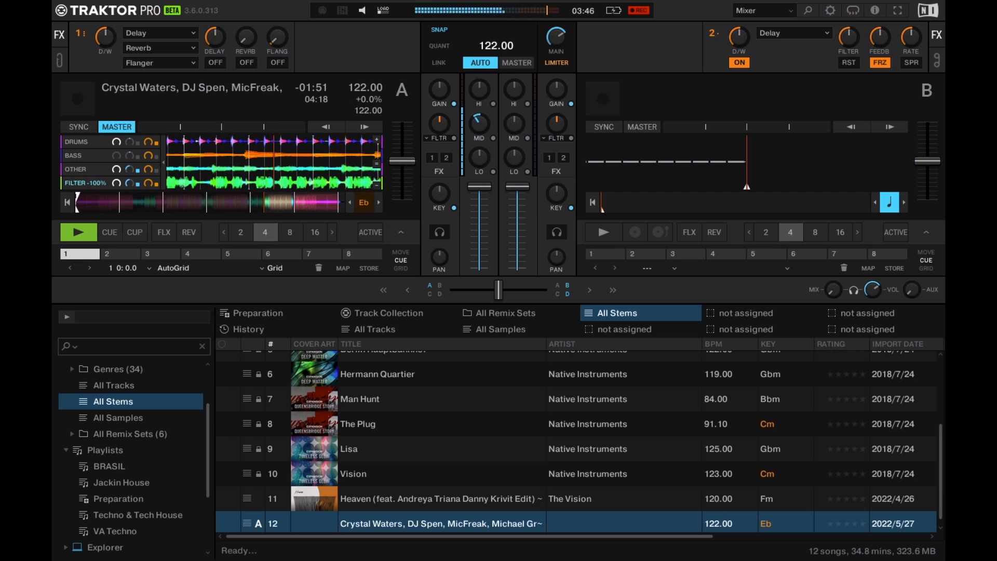
drag(130, 171, 130, 174)
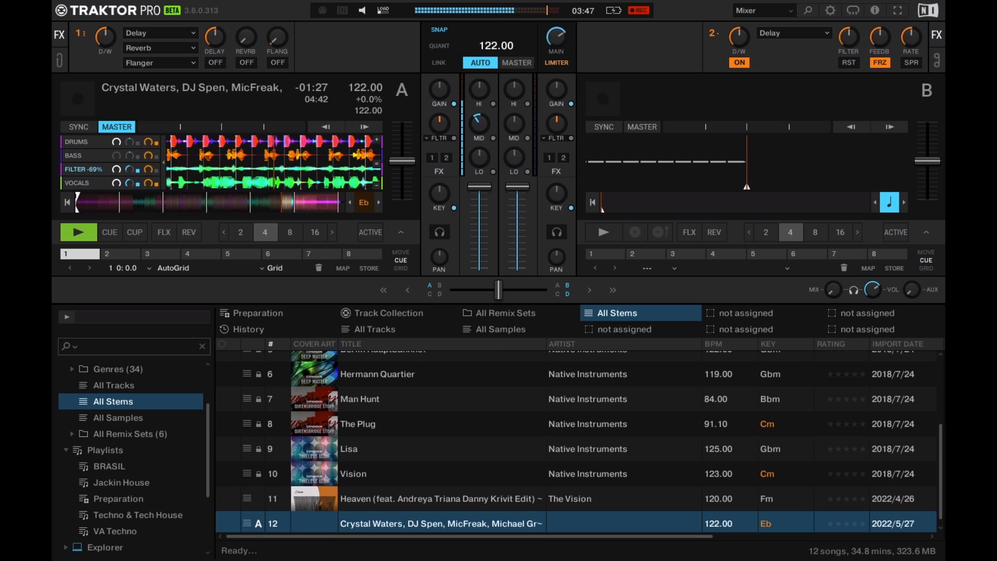
Step: Stop deck A at the track start with FX unit 2 assigned, and switch the unit off and unassign it
click(446, 157)
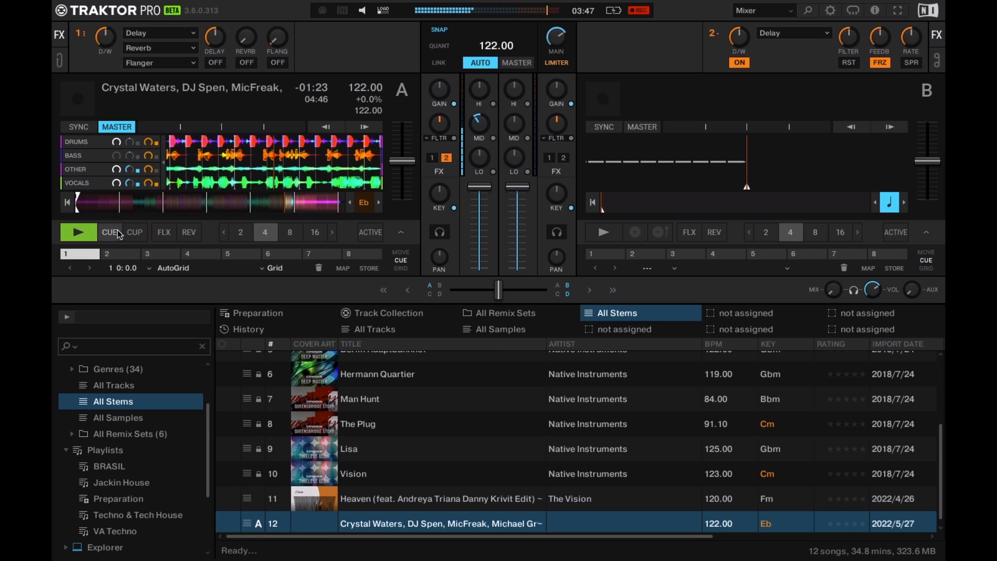
click(145, 234)
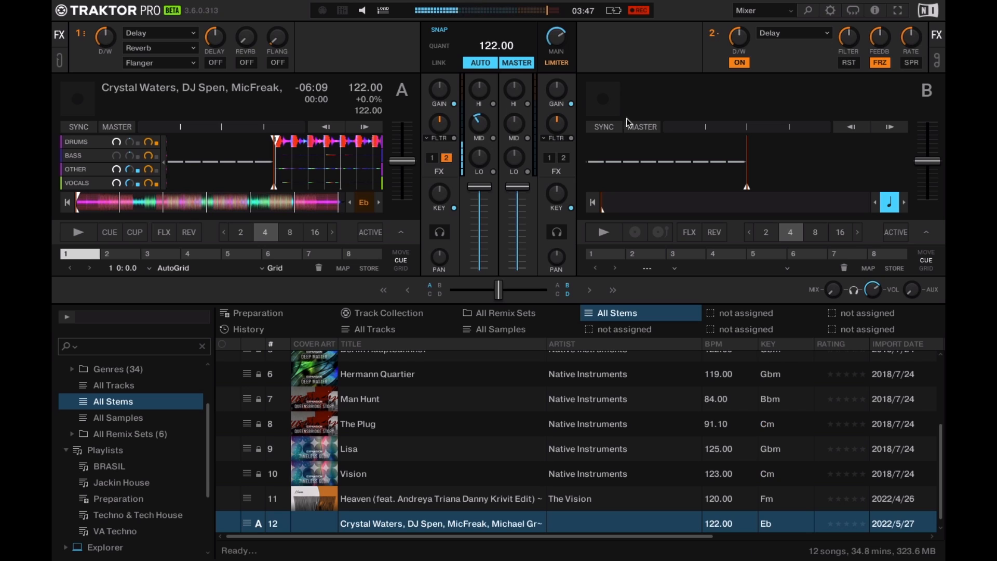
click(740, 63)
click(447, 159)
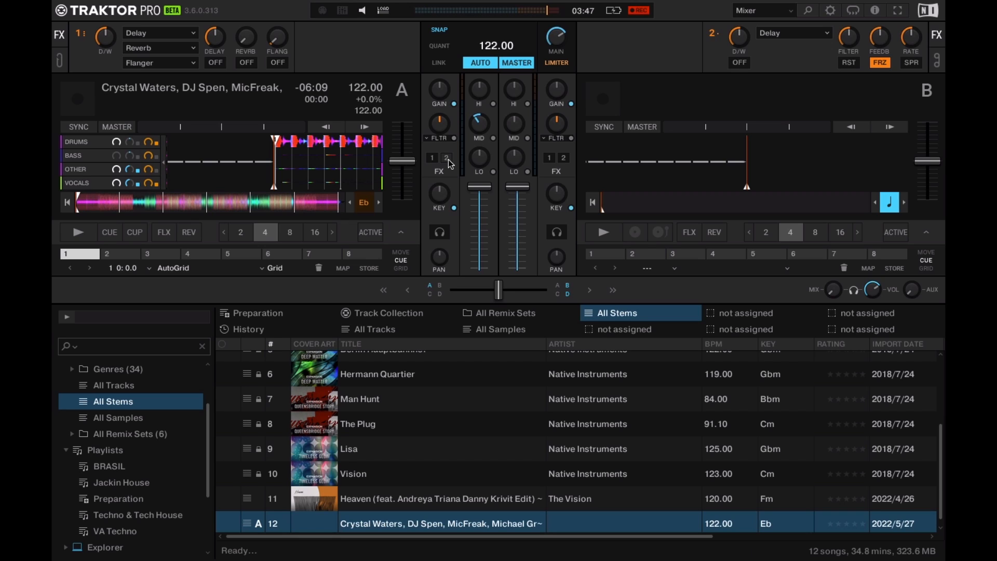
Step: Switch to Chrome and show the hitnmix.com page in full screen
key(super+Tab)
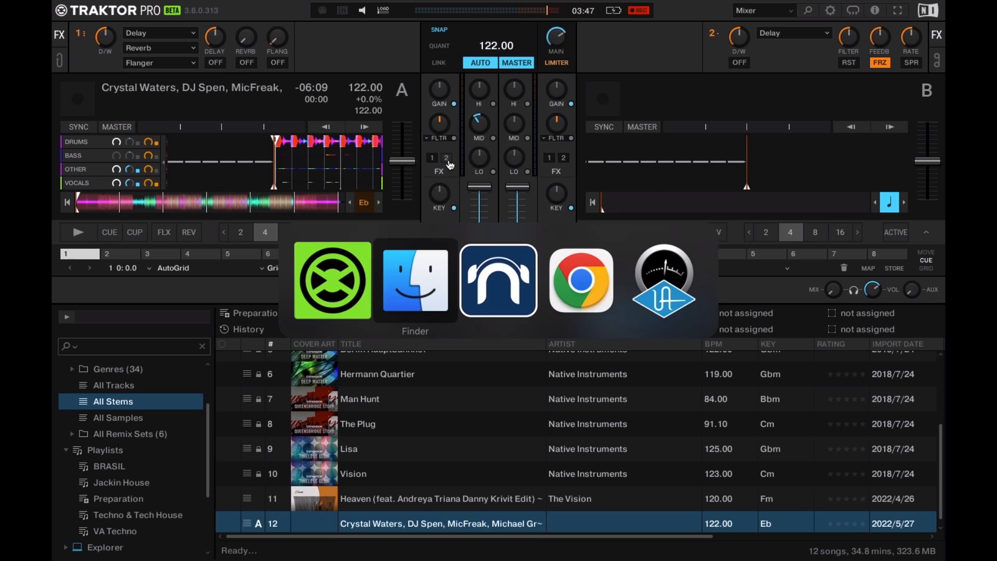
key(super+Tab)
key(super+Tab)
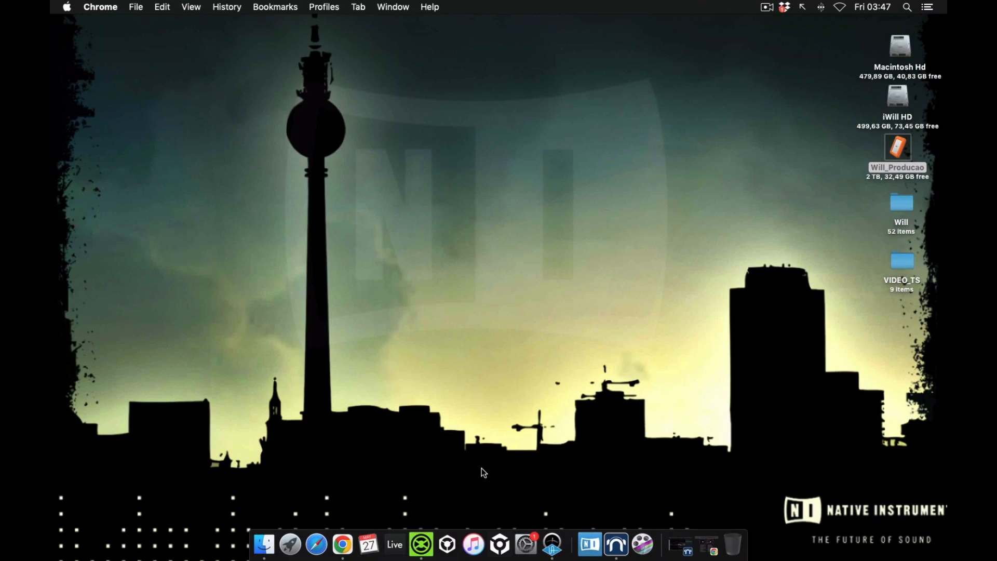
click(343, 544)
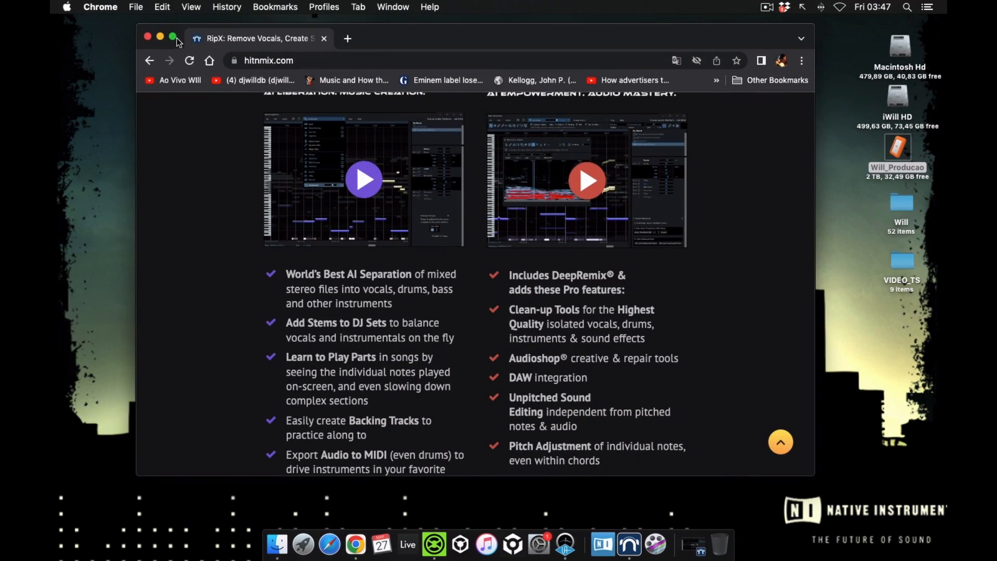
click(174, 37)
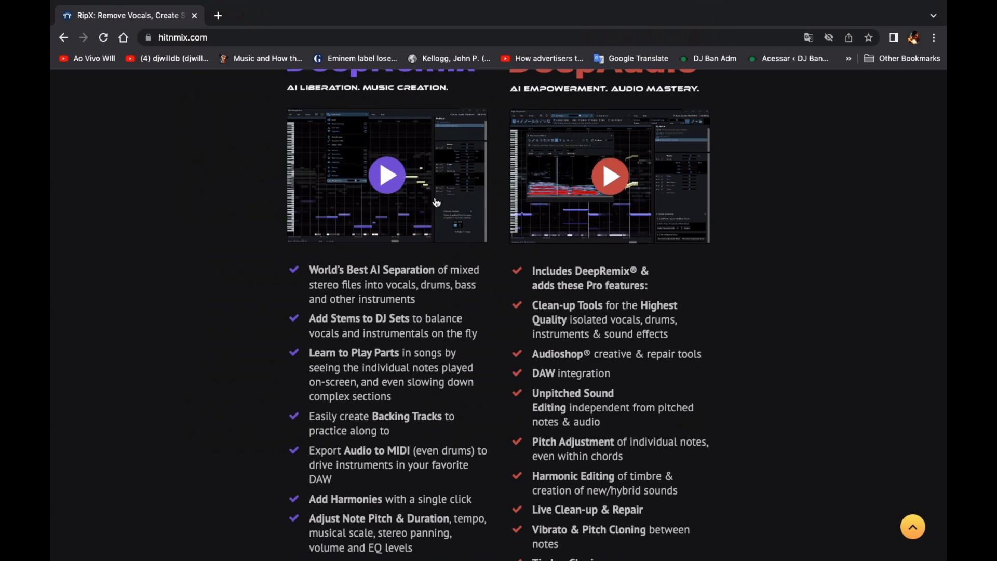
Step: Review the DeepRemix and DeepAudio feature lists on the RipX page, from AI separation to live effects
scroll(436, 203, up, 3)
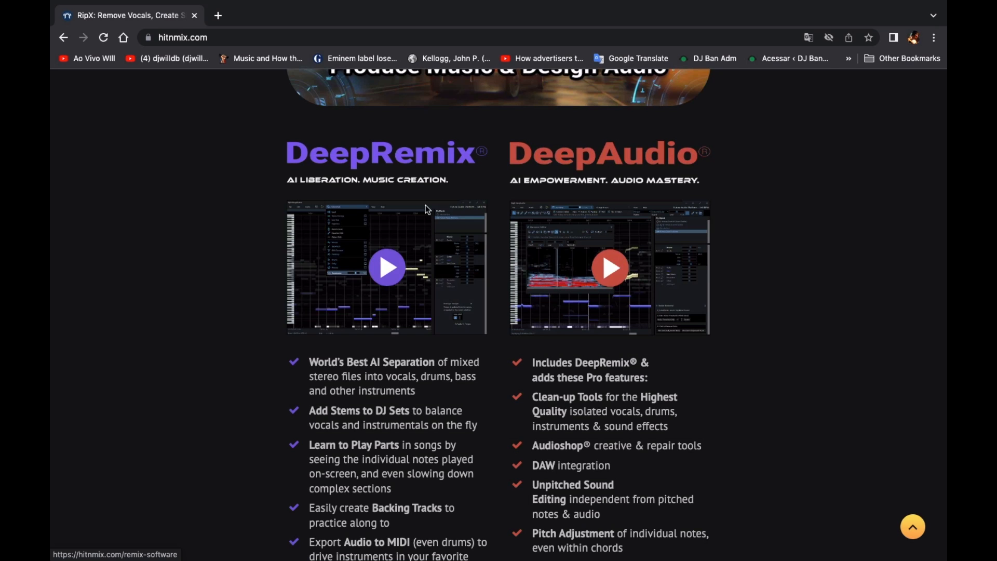
scroll(446, 255, down, 2)
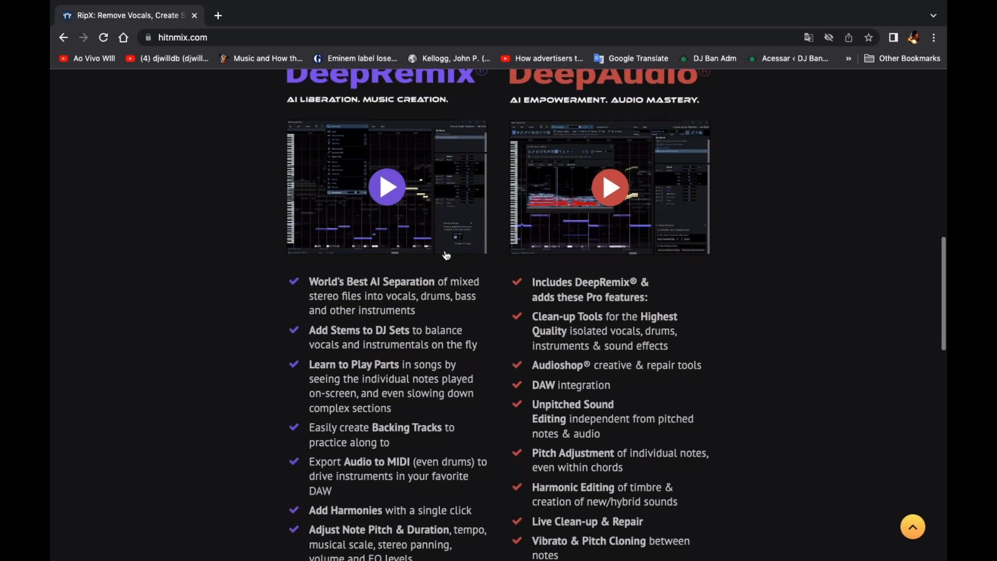
scroll(446, 255, down, 1)
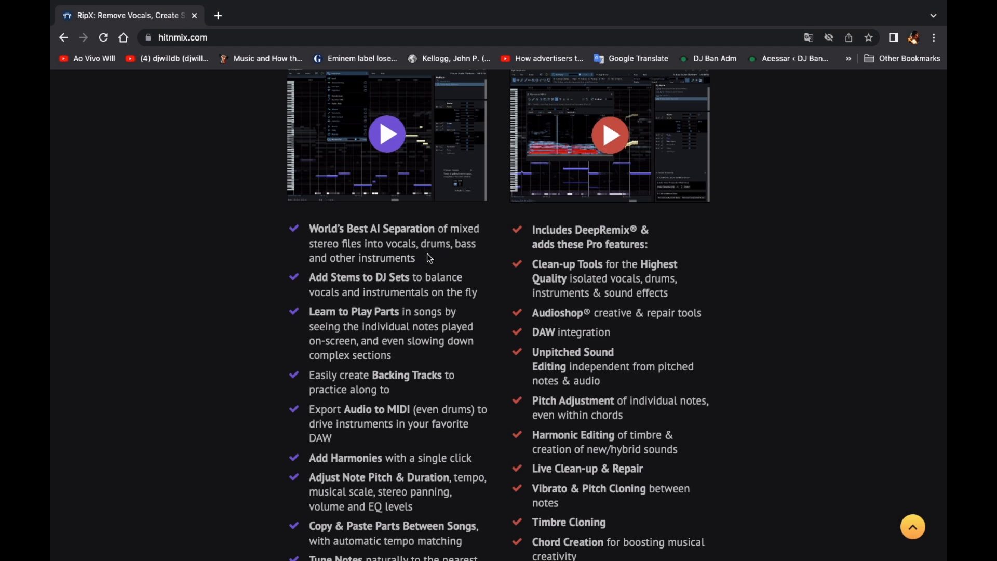
scroll(438, 252, down, 1)
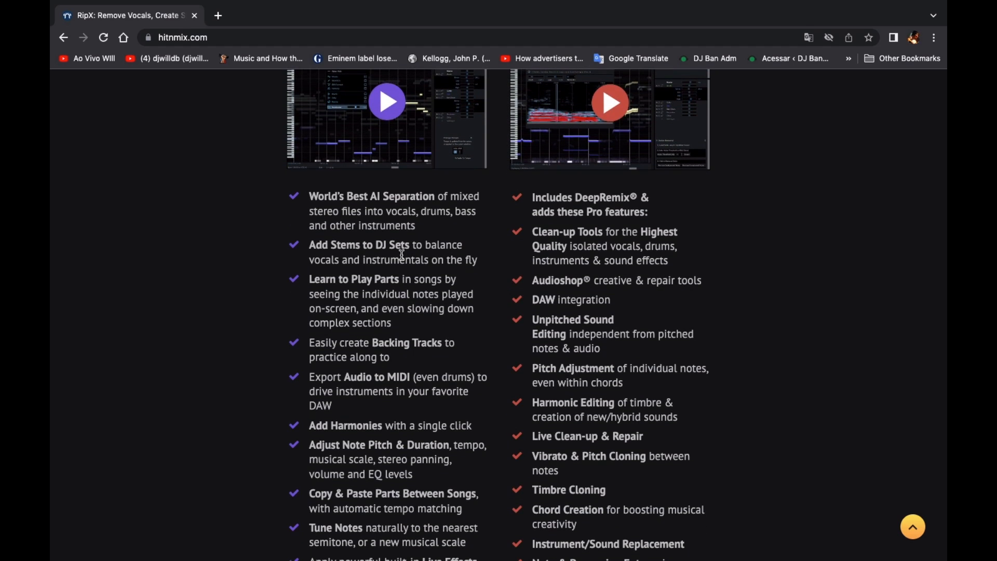
scroll(402, 254, down, 1)
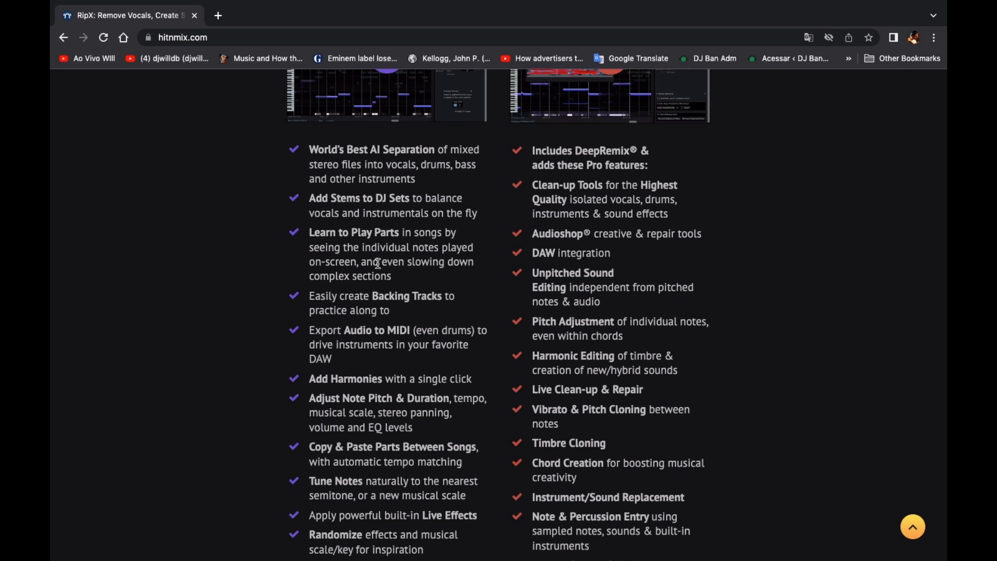
scroll(378, 264, down, 1)
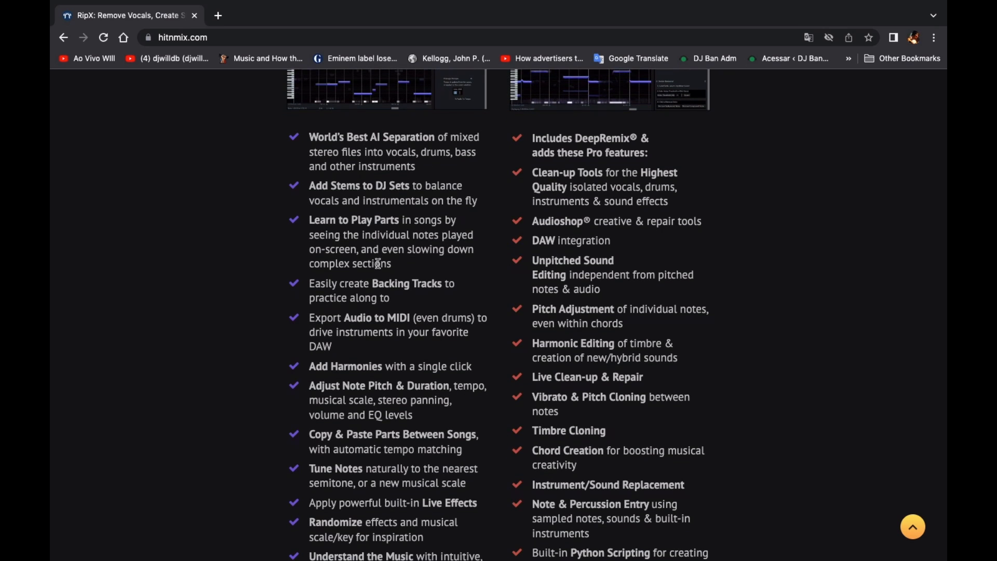
drag(333, 346, 311, 345)
click(270, 305)
scroll(385, 359, down, 2)
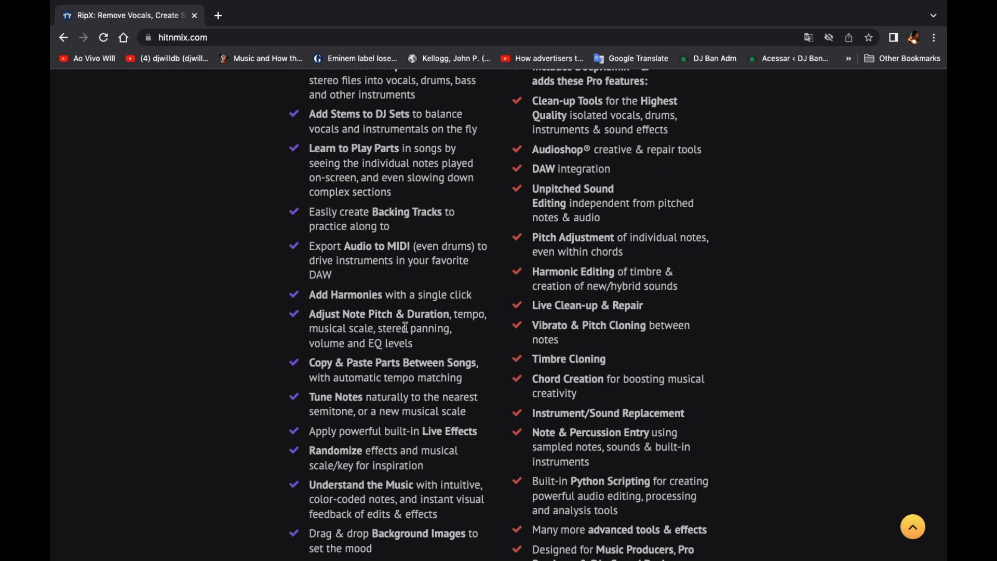
scroll(396, 332, down, 1)
scroll(397, 331, down, 2)
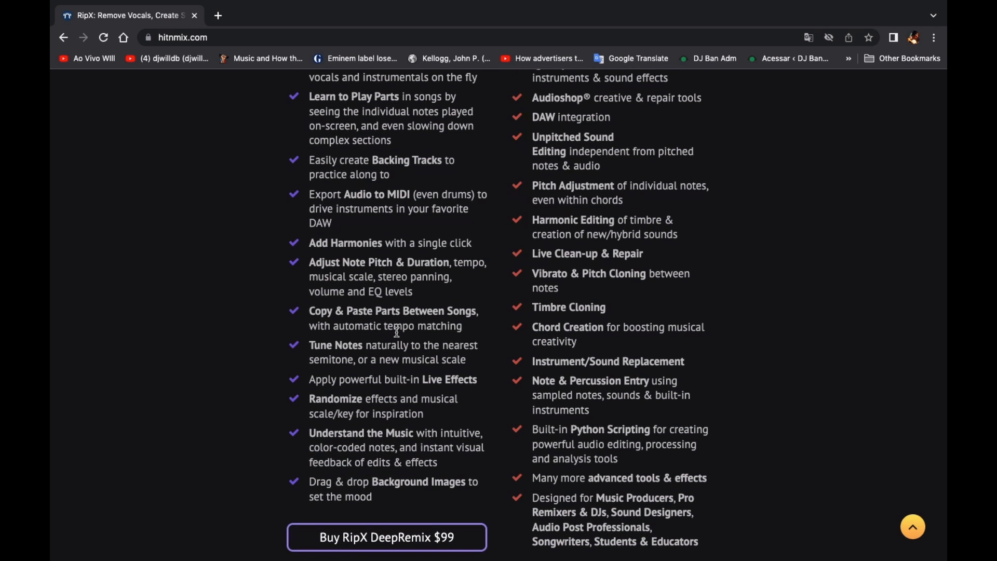
scroll(397, 332, down, 1)
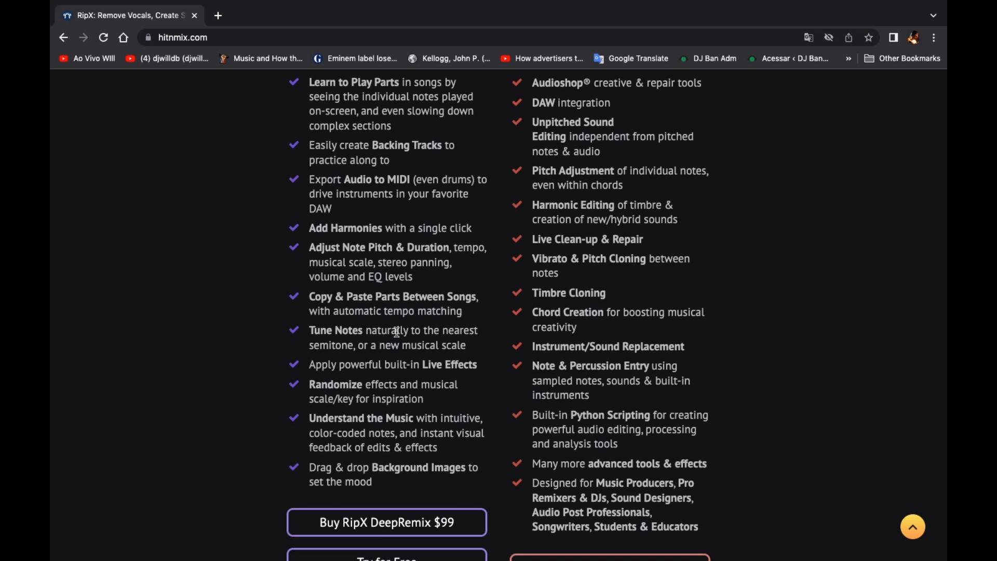
Step: Compare the two RipX editions again from their headings down to the purchase and free trial options
scroll(397, 333, up, 1)
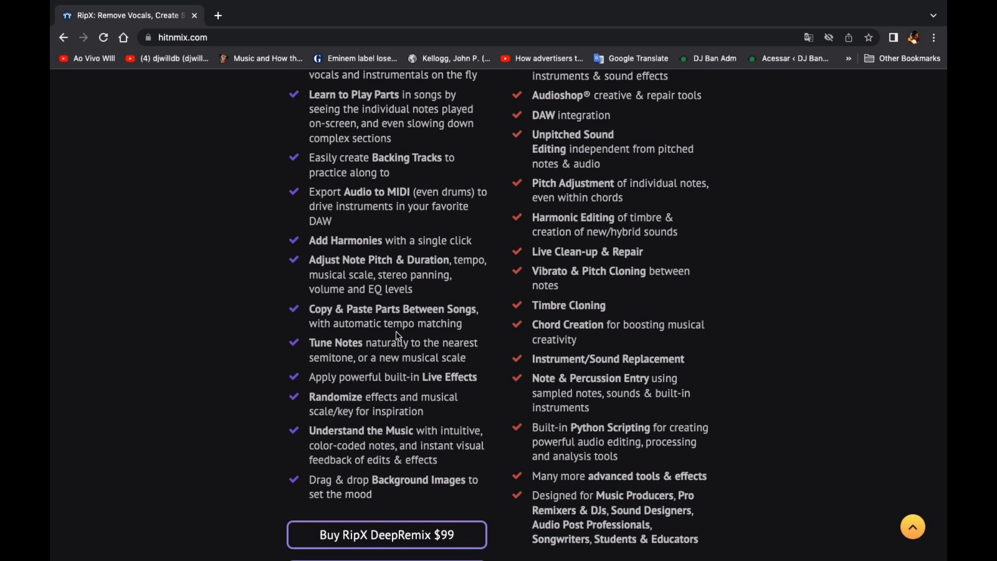
scroll(396, 331, up, 4)
scroll(395, 331, up, 5)
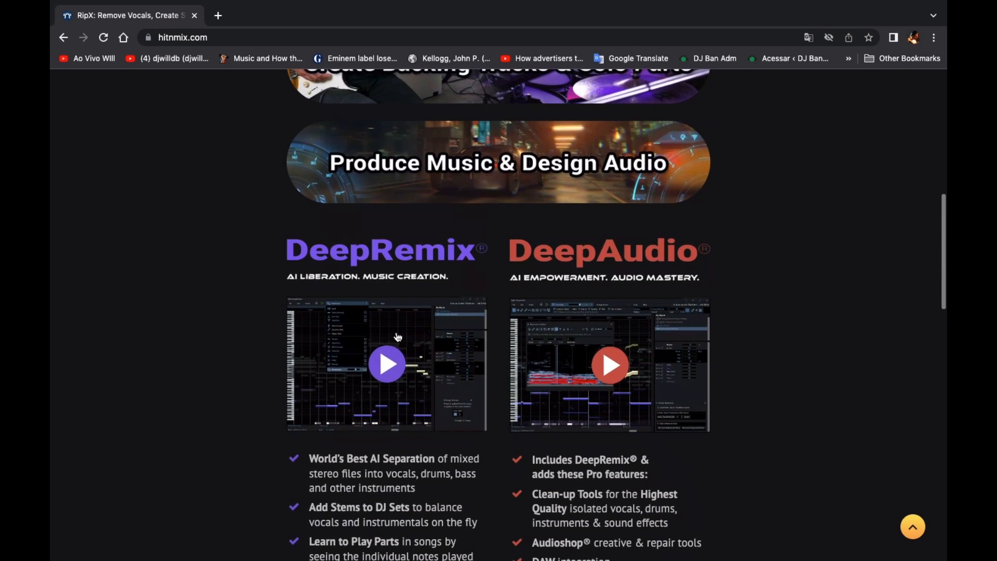
scroll(397, 335, down, 3)
scroll(398, 336, down, 7)
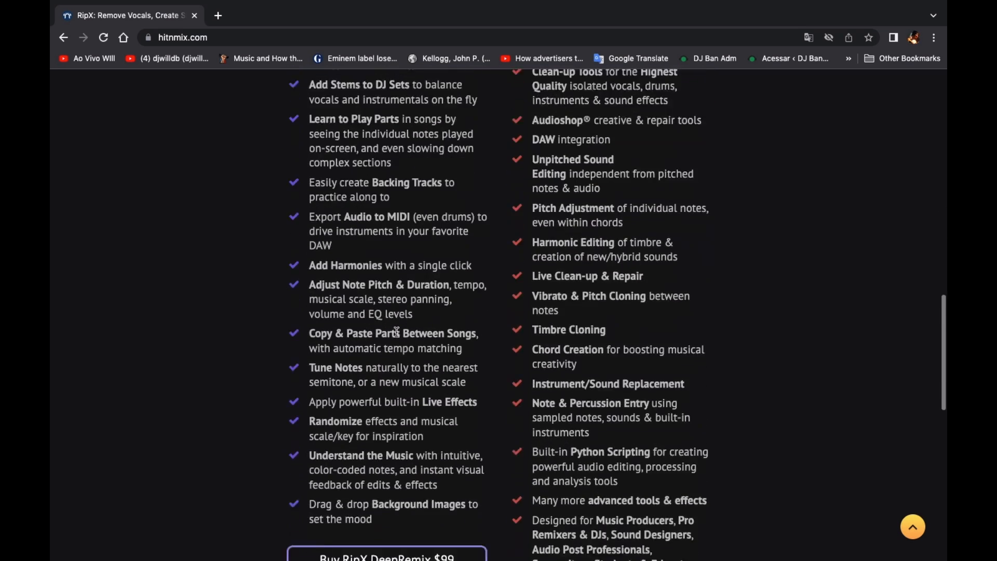
scroll(396, 331, down, 2)
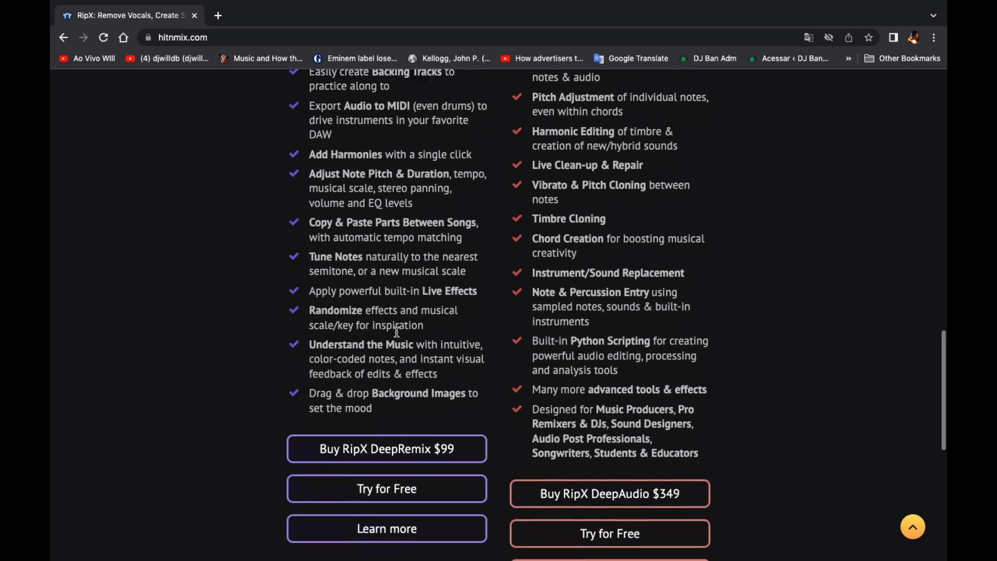
scroll(447, 393, up, 1)
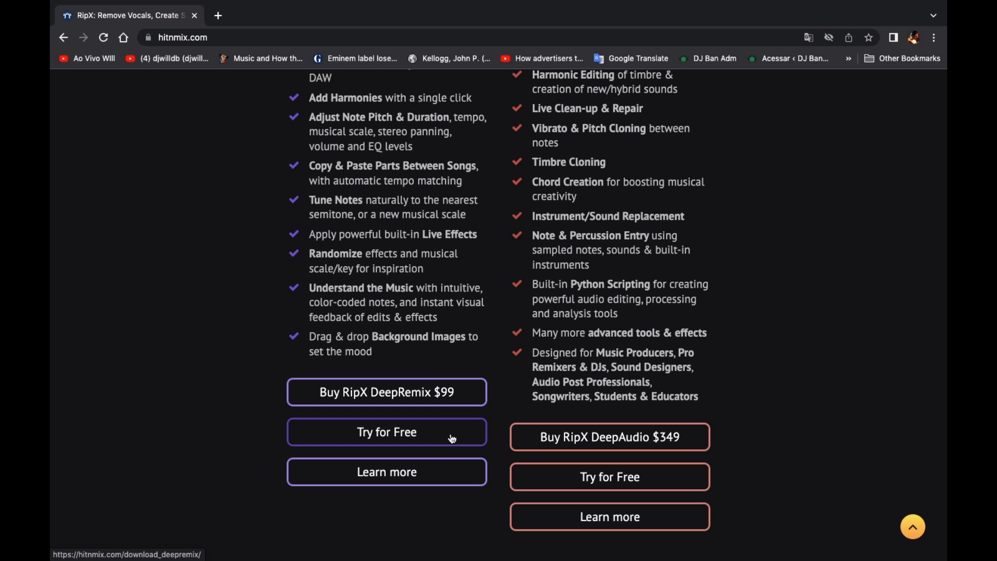
Step: Return to the top of the RipX page and view its header and review quotes
scroll(452, 439, up, 15)
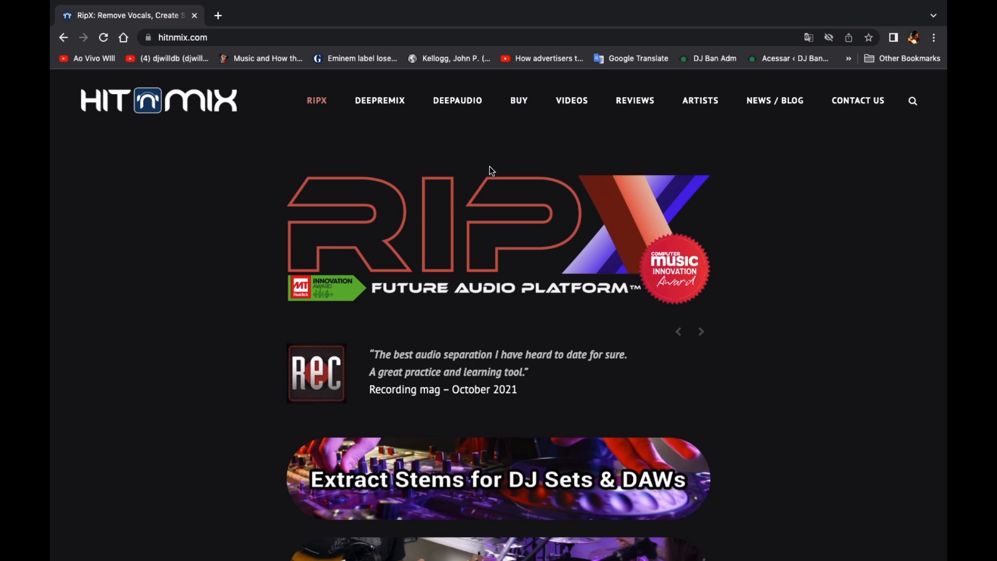
scroll(489, 166, down, 1)
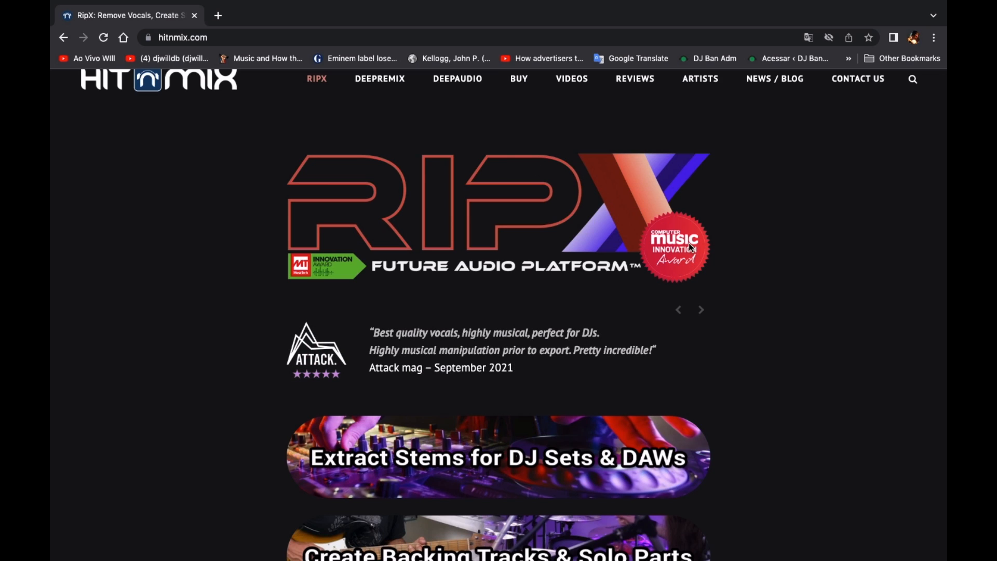
scroll(649, 273, up, 1)
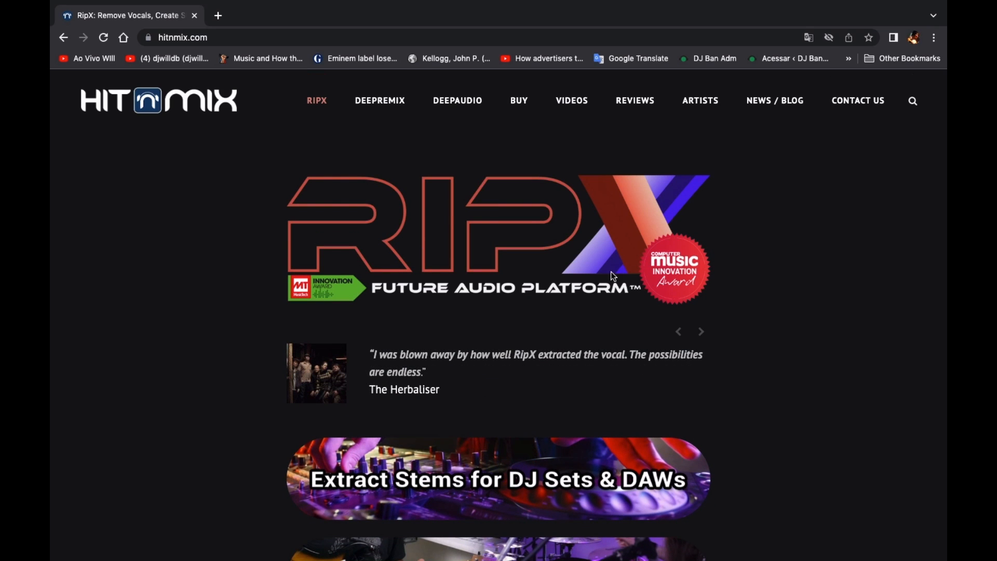
Step: Examine the start of the DeepAudio feature list and briefly highlight its "DAW integration" entry
scroll(569, 296, down, 2)
scroll(570, 296, down, 2)
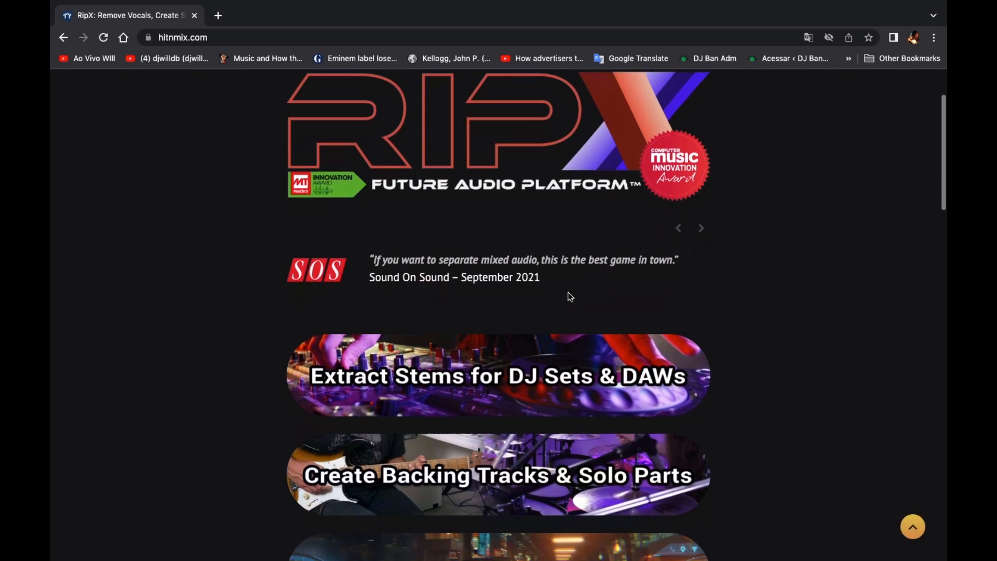
scroll(569, 296, down, 15)
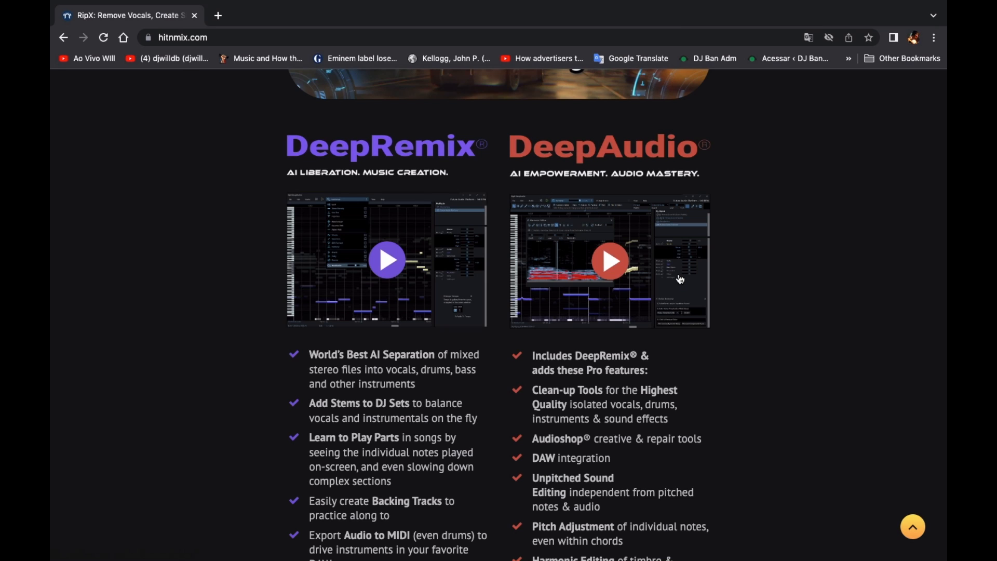
scroll(678, 275, down, 2)
scroll(679, 274, down, 1)
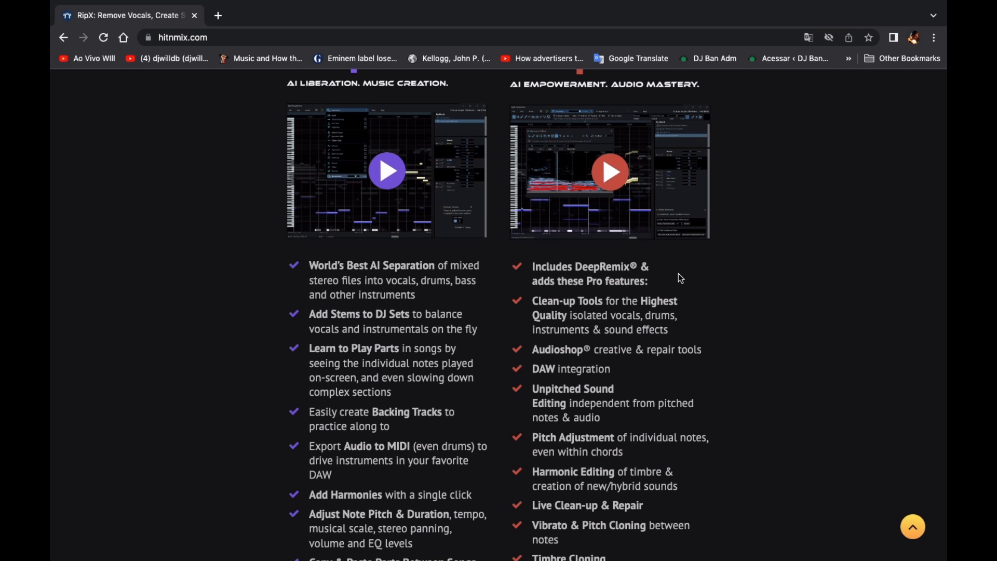
drag(616, 370, 528, 366)
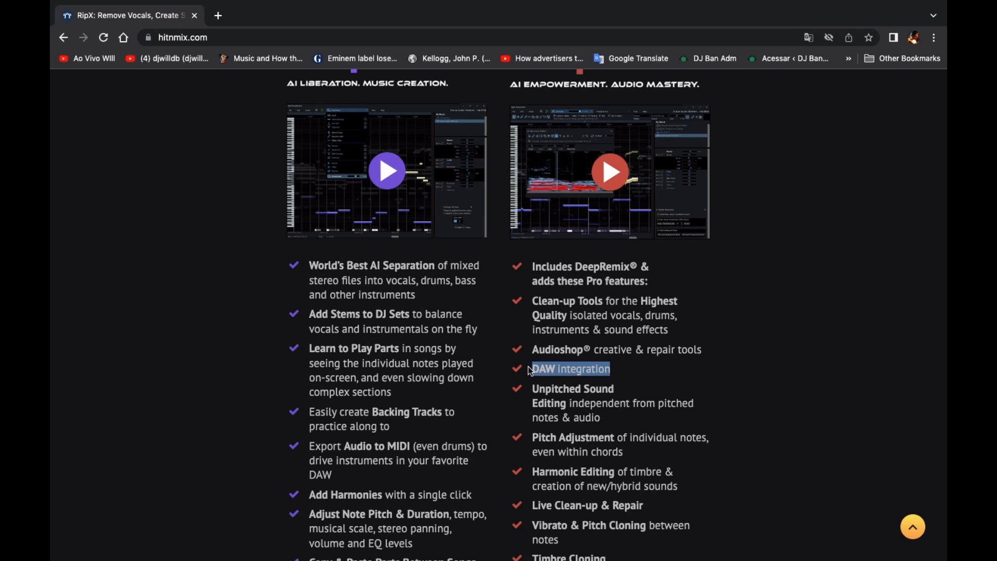
click(666, 376)
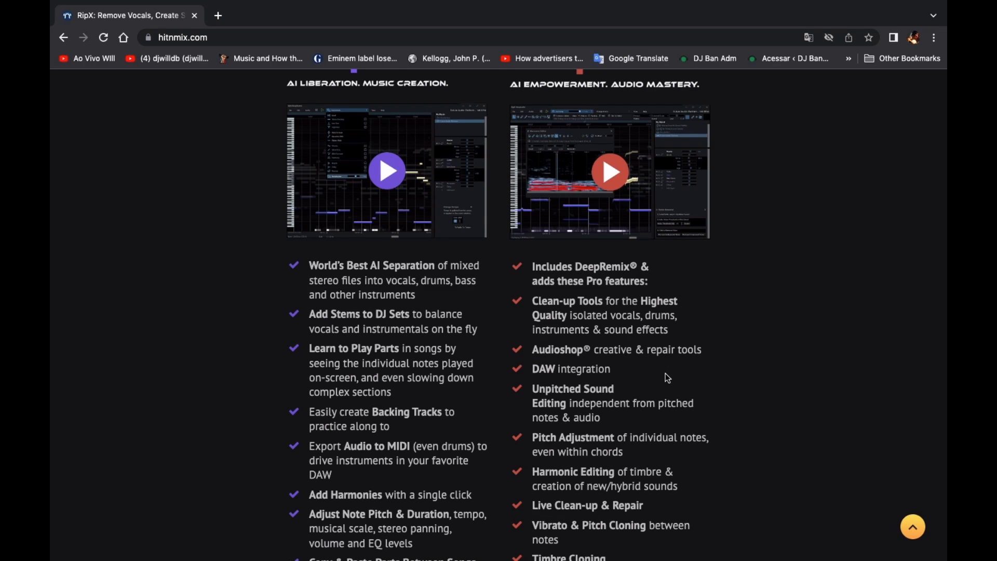
Step: Review the remaining DeepRemix and DeepAudio features down to the buy, free trial and learn more options
scroll(667, 378, down, 1)
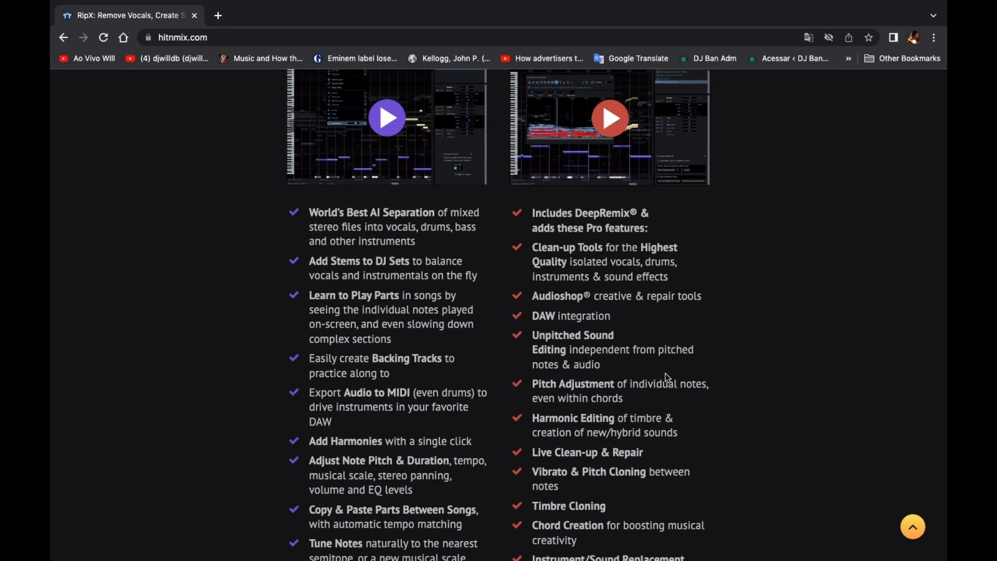
scroll(668, 378, down, 2)
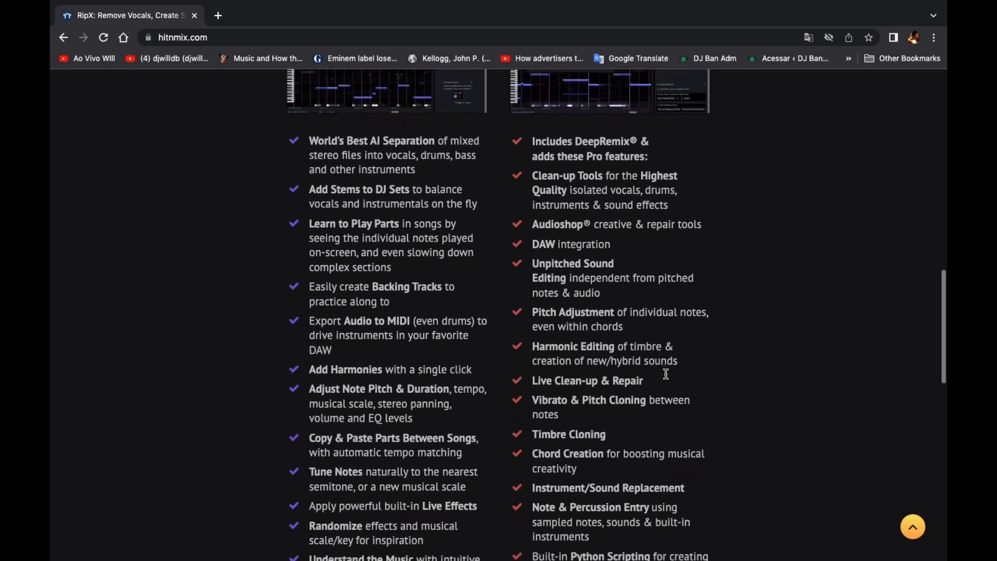
scroll(666, 374, down, 1)
scroll(665, 373, down, 3)
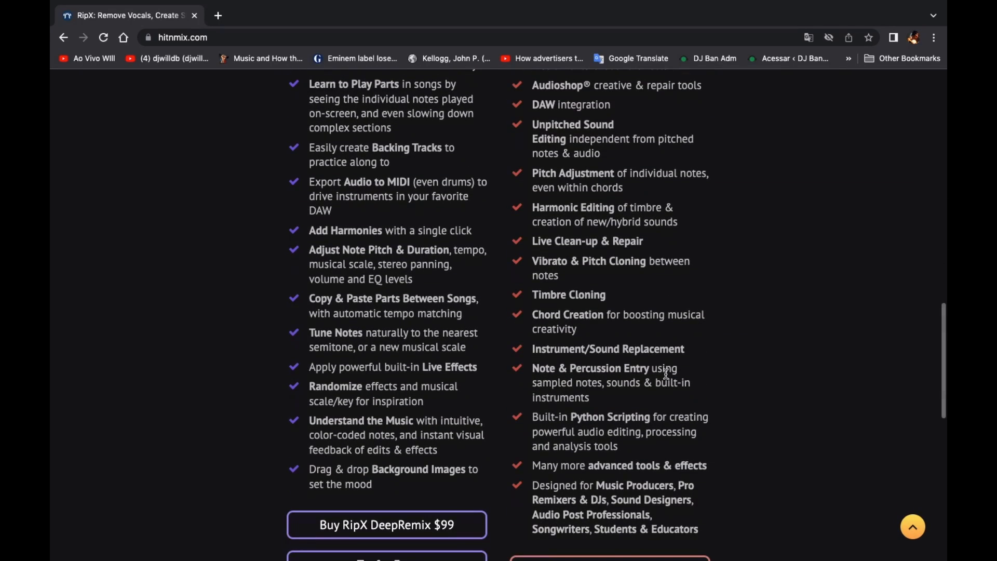
scroll(665, 373, down, 1)
scroll(665, 373, down, 4)
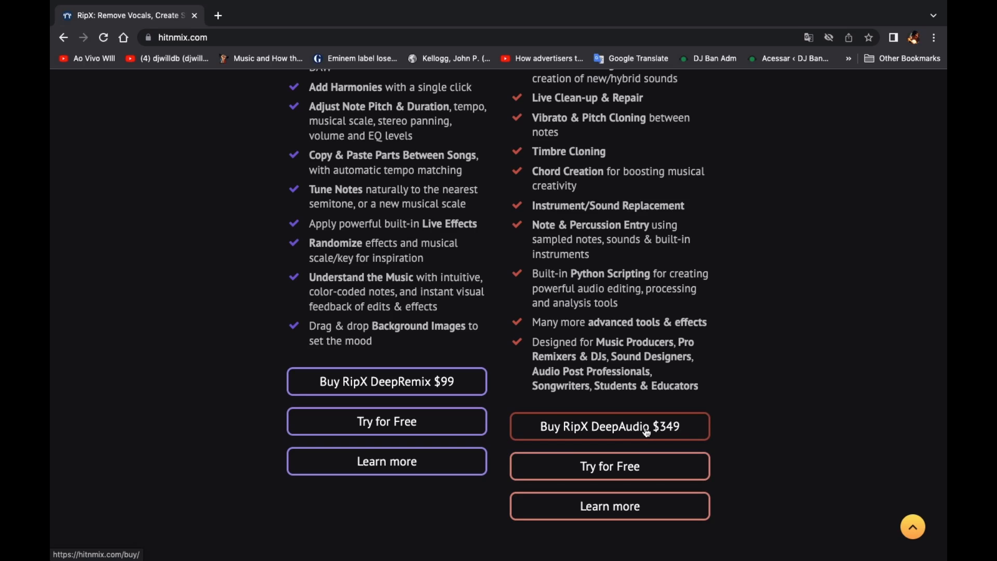
Step: Go back up past the edition headings to the RipX logo and review quotes at the start of the page
scroll(648, 432, up, 10)
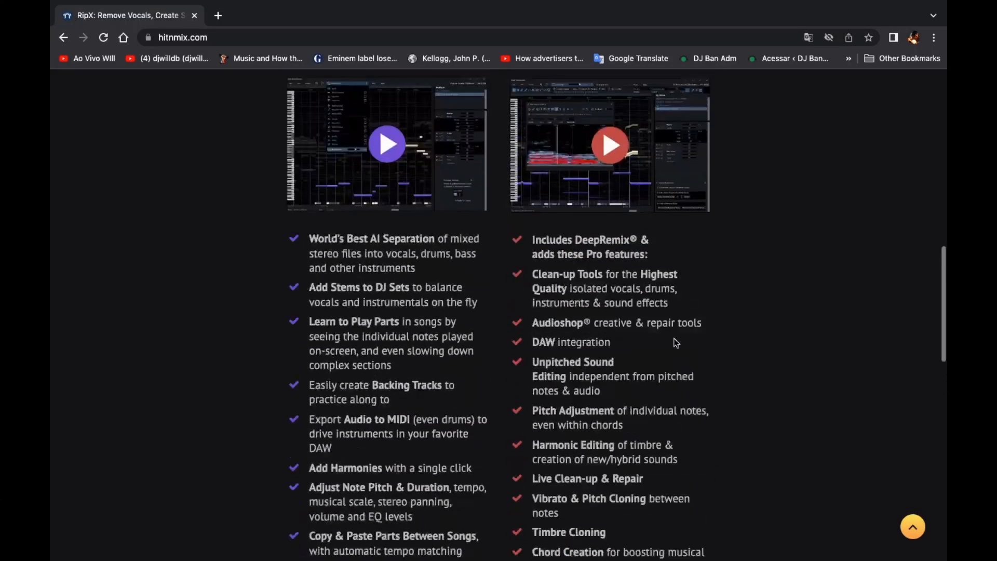
scroll(675, 344, up, 6)
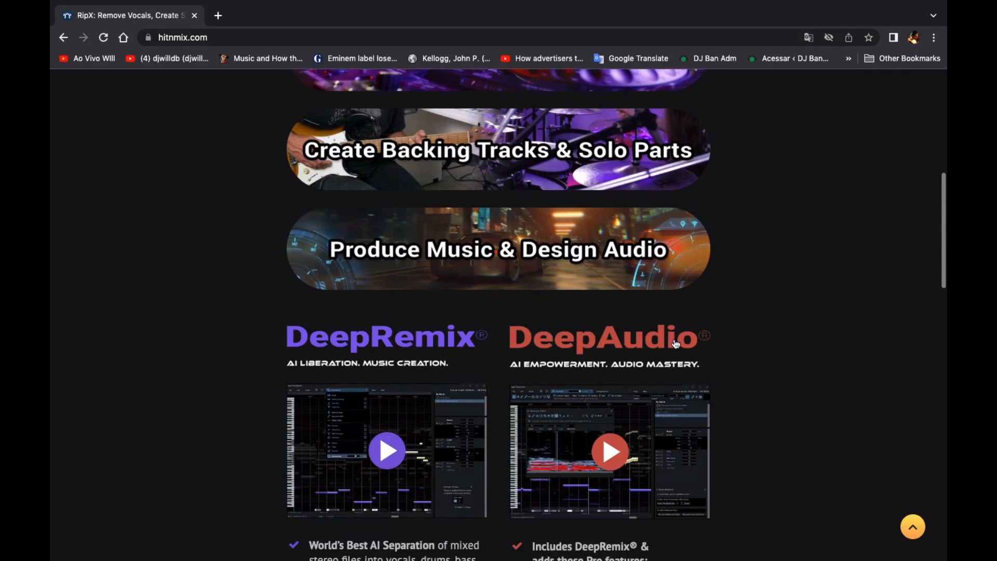
scroll(676, 344, up, 5)
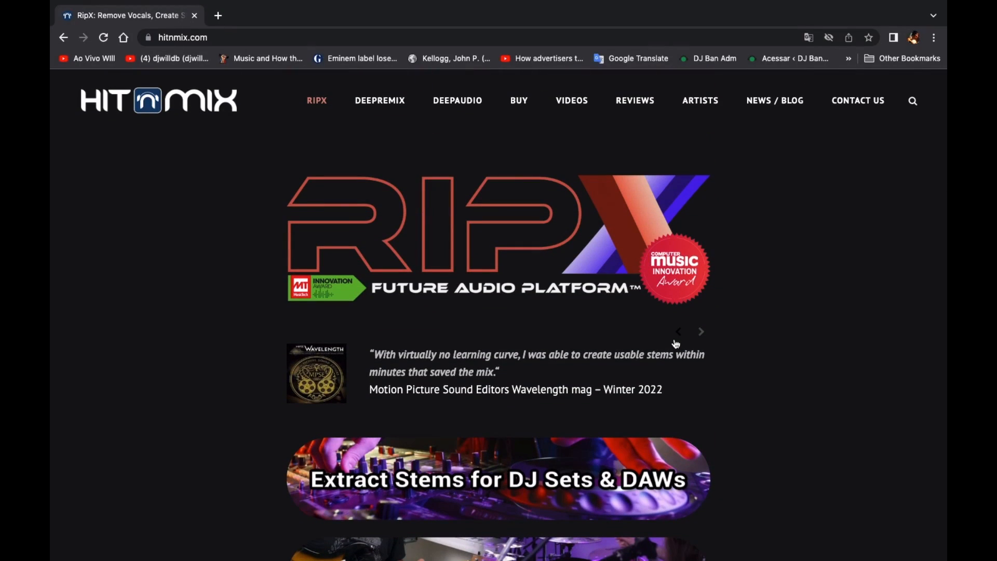